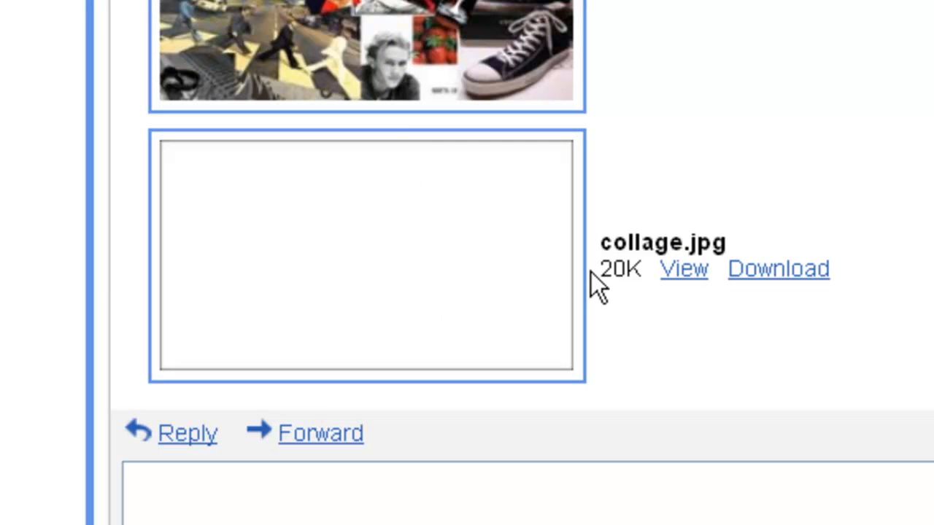
Open the blank collage.jpg attachment from the e-mail at full size and save it into the folder with the other images
{"action": "left_click", "coordinate": [482, 253]}
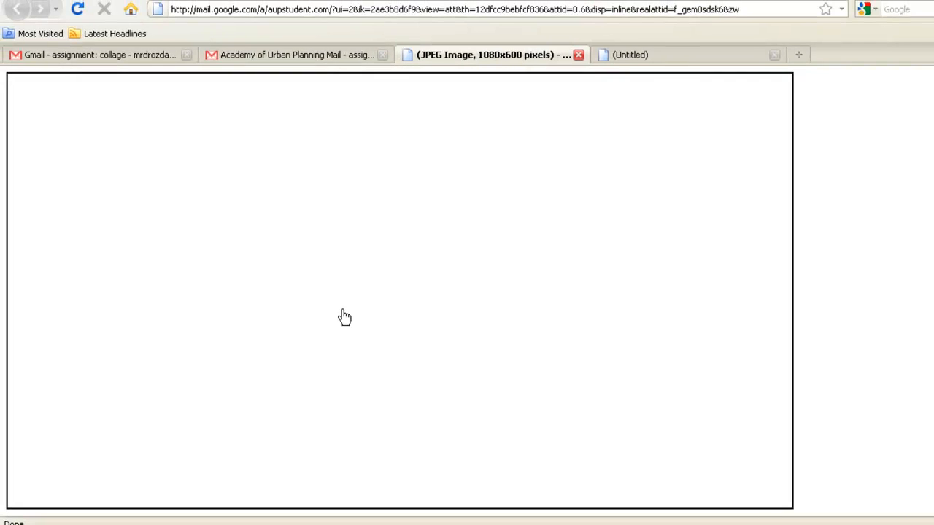
{"action": "right_click", "coordinate": [262, 205]}
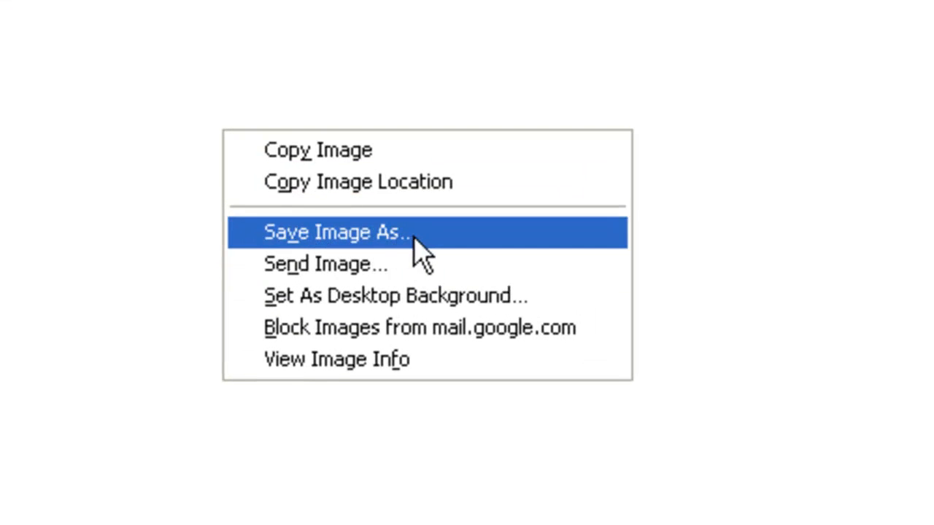
{"action": "left_click", "coordinate": [419, 241]}
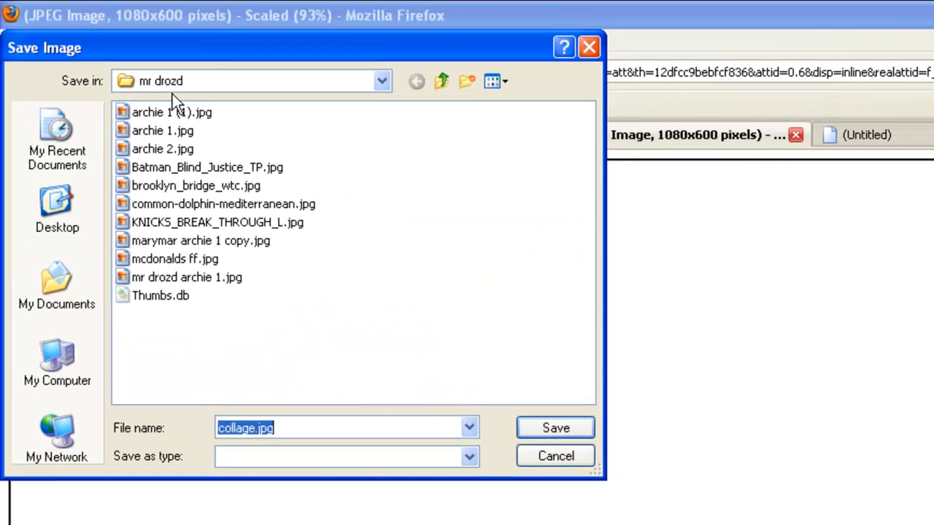
{"action": "left_click", "coordinate": [547, 426]}
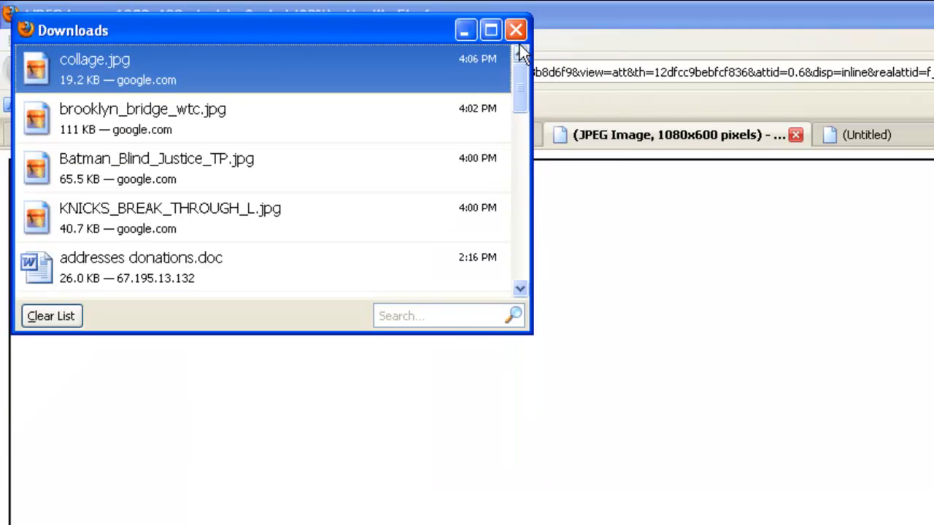
{"action": "left_click", "coordinate": [515, 30]}
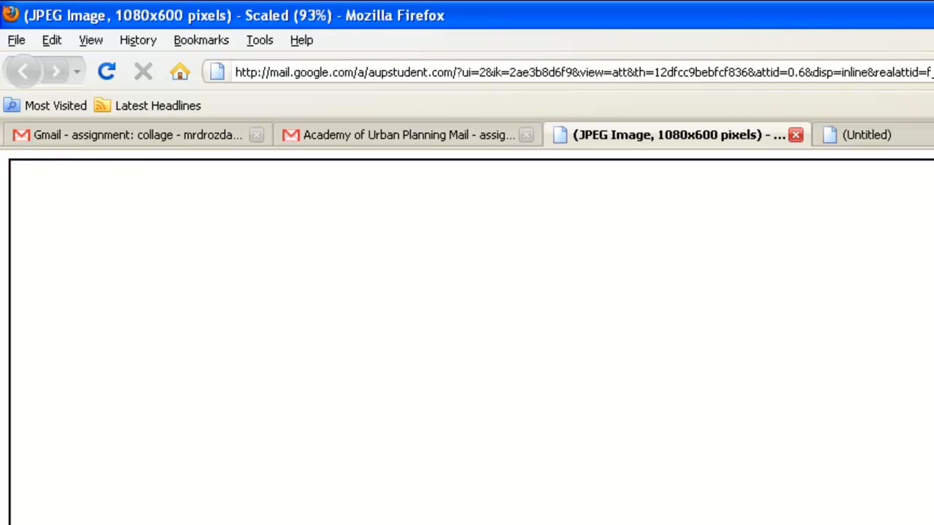
Switch to Photoshop, start opening files, and show the image folder's contents as thumbnails
{"action": "key", "text": "alt+Tab"}
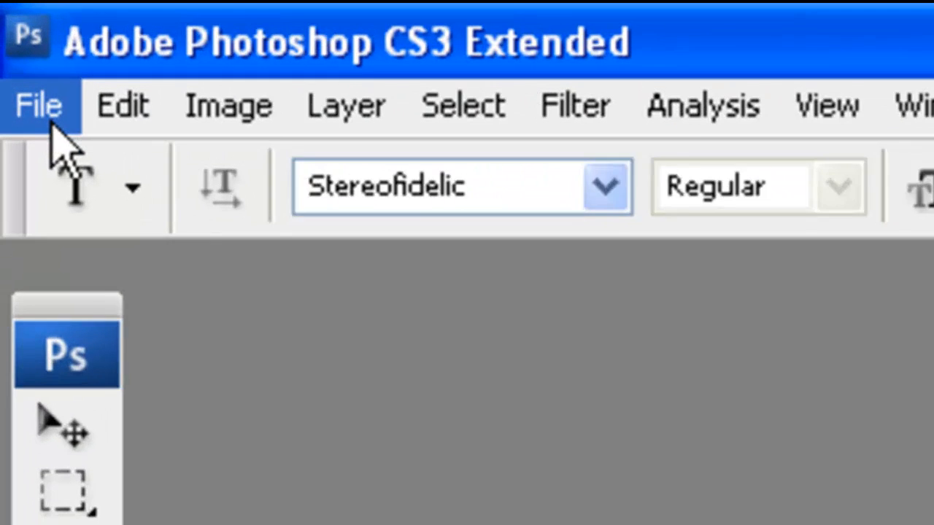
{"action": "left_click", "coordinate": [15, 41]}
{"action": "left_click", "coordinate": [88, 257]}
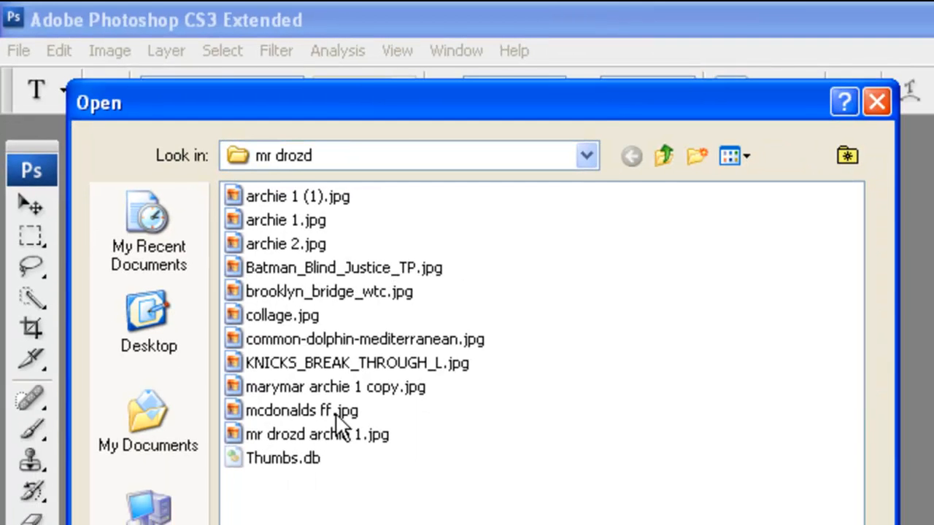
{"action": "left_click", "coordinate": [746, 157]}
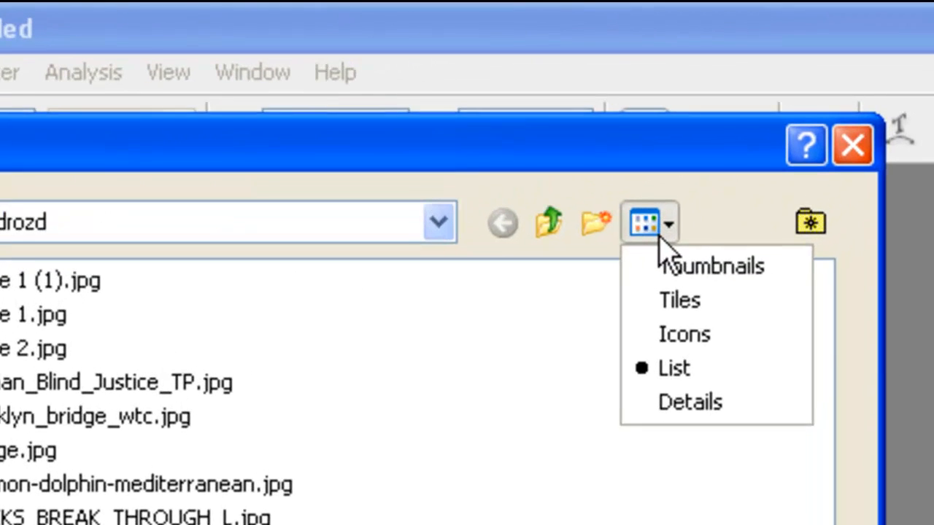
{"action": "left_click", "coordinate": [661, 242]}
{"action": "left_click", "coordinate": [663, 230]}
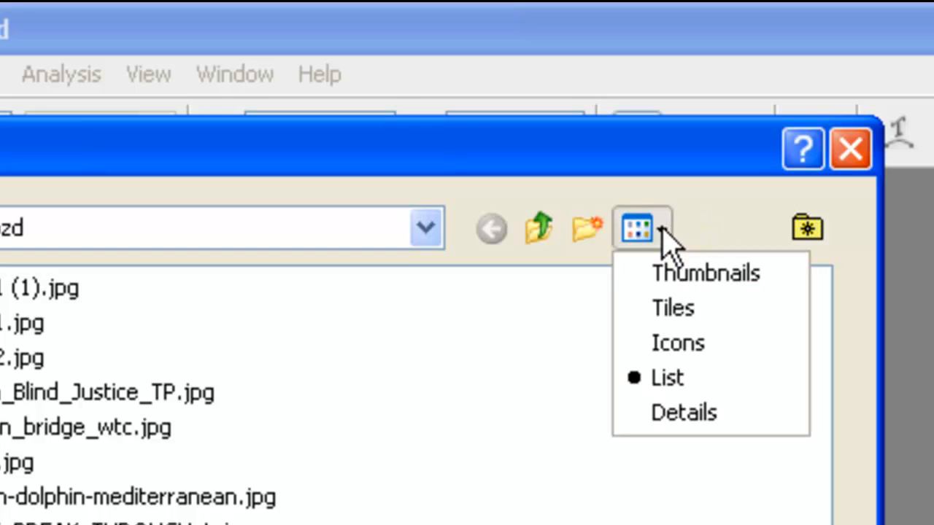
{"action": "left_click", "coordinate": [775, 277]}
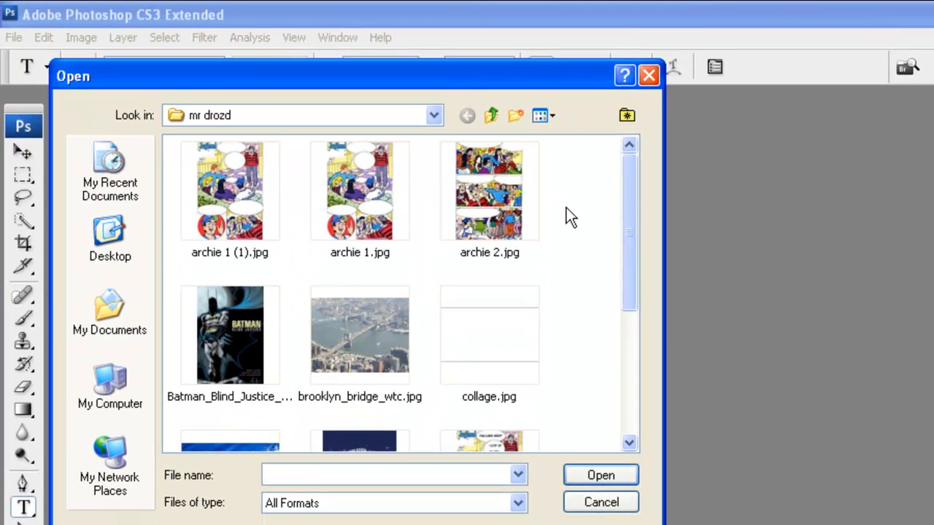
Open the McDonald's fries, dolphin, Knicks, Brooklyn Bridge, Batman and collage.jpg images together
{"action": "scroll", "coordinate": [567, 208], "scroll_direction": "down", "scroll_amount": 3}
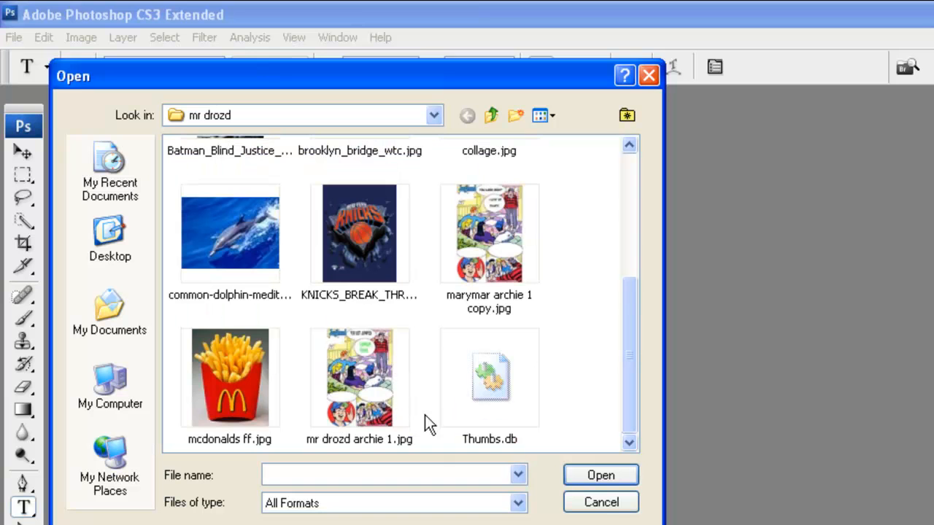
{"action": "scroll", "coordinate": [400, 370], "scroll_direction": "up", "scroll_amount": 3}
{"action": "scroll", "coordinate": [443, 239], "scroll_direction": "down", "scroll_amount": 3}
{"action": "left_click", "coordinate": [235, 383]}
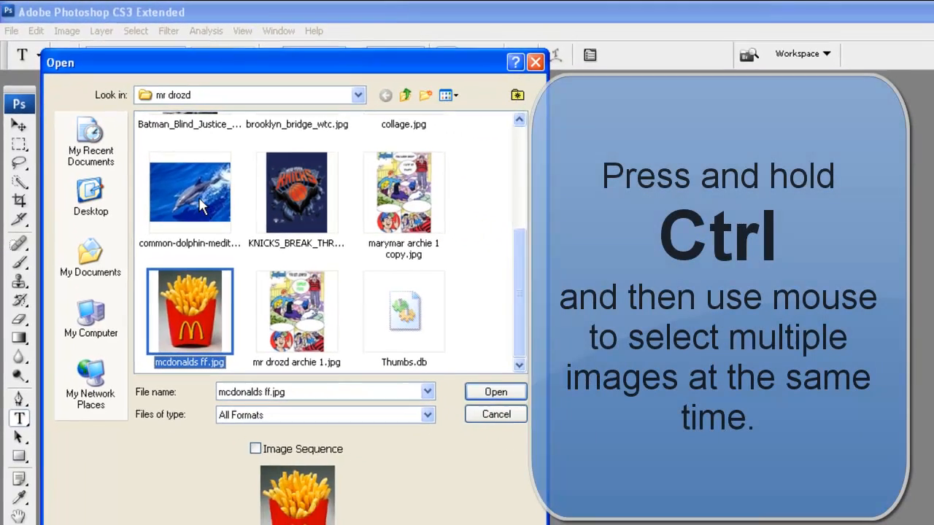
{"action": "left_click", "coordinate": [199, 198], "text": "ctrl"}
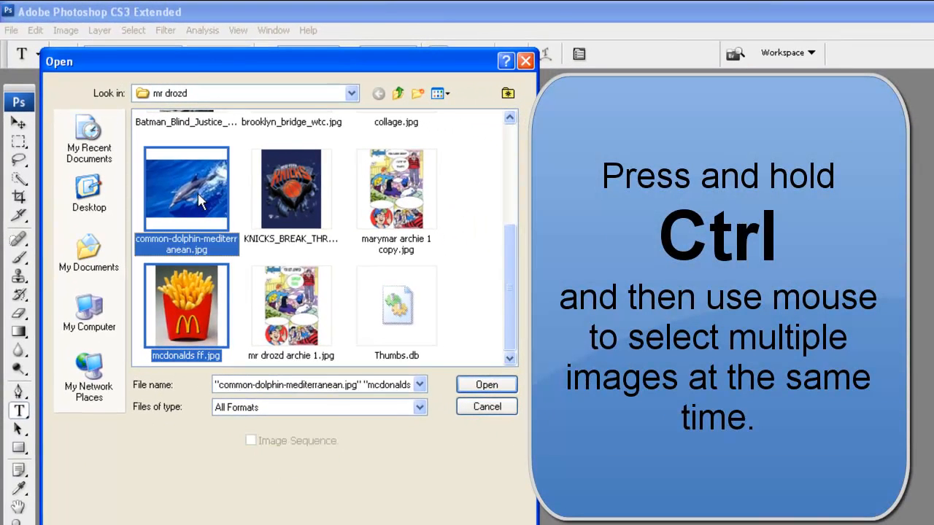
{"action": "left_click", "coordinate": [280, 192], "text": "ctrl"}
{"action": "scroll", "coordinate": [390, 267], "scroll_direction": "up", "scroll_amount": 3}
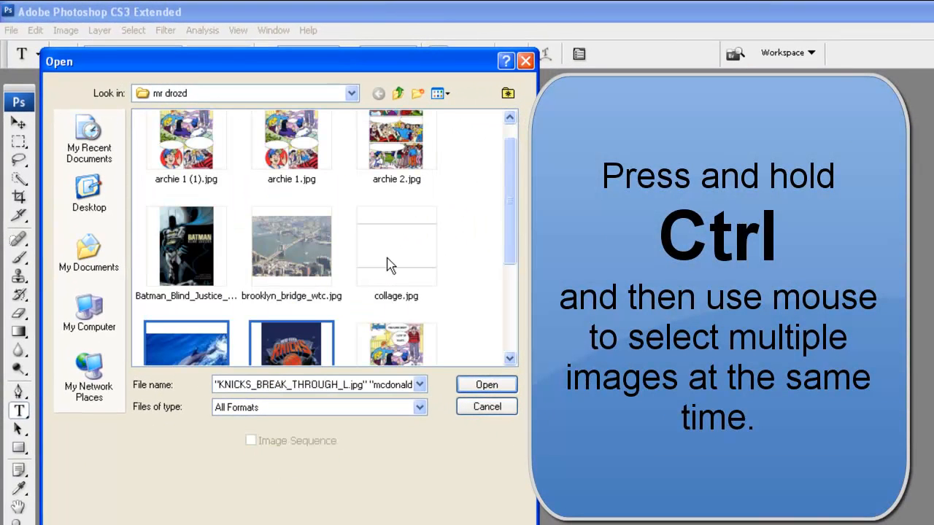
{"action": "left_click", "coordinate": [303, 258], "text": "ctrl"}
{"action": "left_click", "coordinate": [194, 247], "text": "ctrl"}
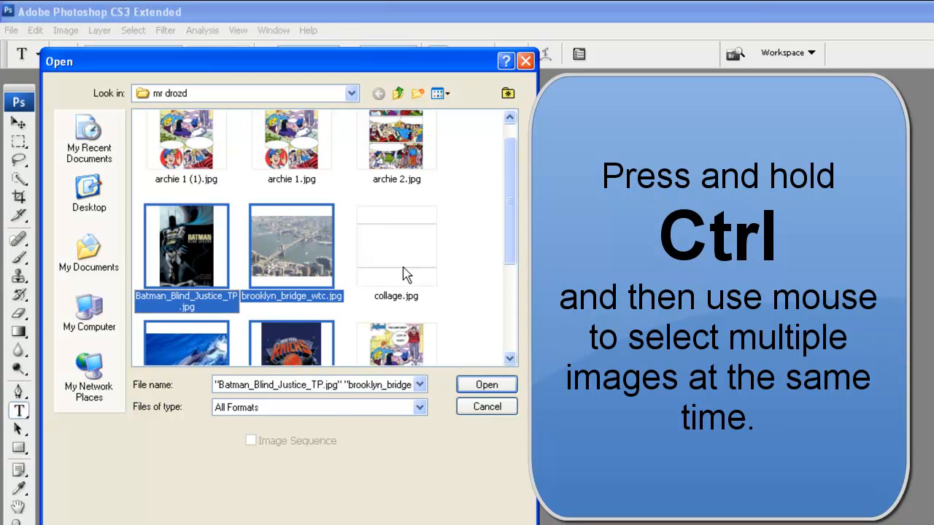
{"action": "left_click", "coordinate": [397, 244], "text": "ctrl"}
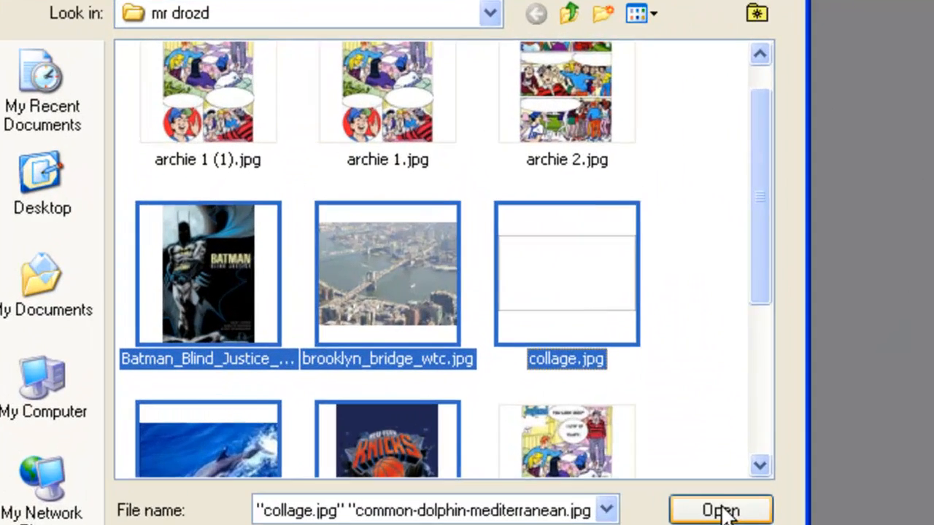
{"action": "left_click", "coordinate": [504, 394]}
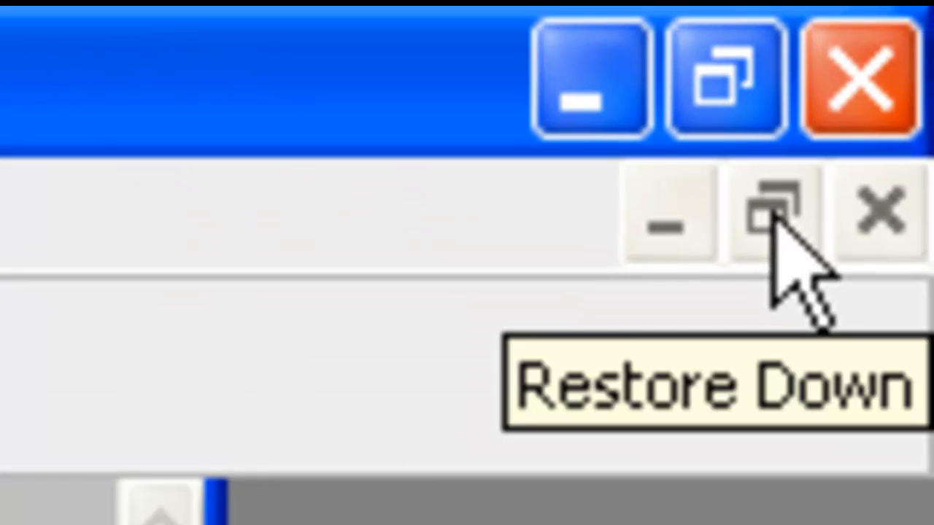
Restore the document windows to floating size and move the Brooklyn Bridge photo aside so collage.jpg is in front
{"action": "left_click", "coordinate": [774, 217]}
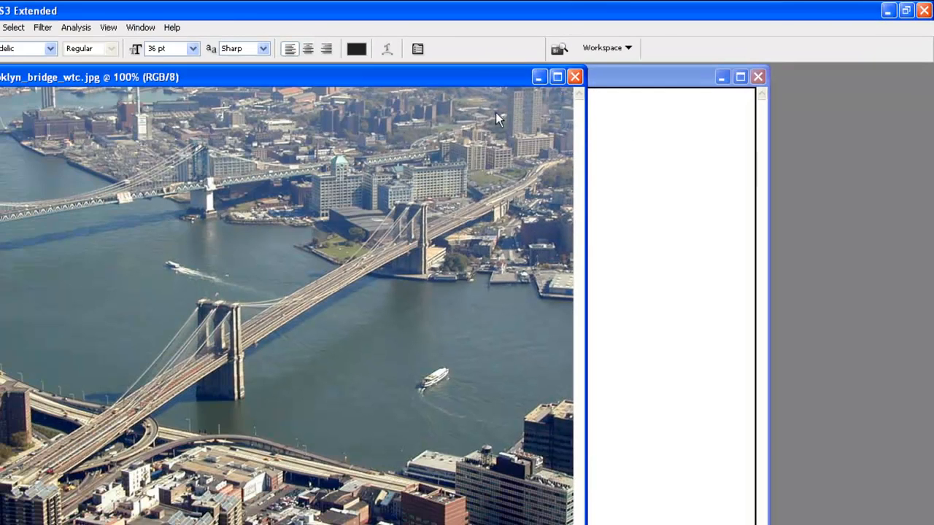
{"action": "left_click_drag", "start_coordinate": [485, 77], "coordinate": [516, 184]}
{"action": "left_click_drag", "start_coordinate": [204, 75], "coordinate": [198, 94]}
{"action": "left_click", "coordinate": [332, 82]}
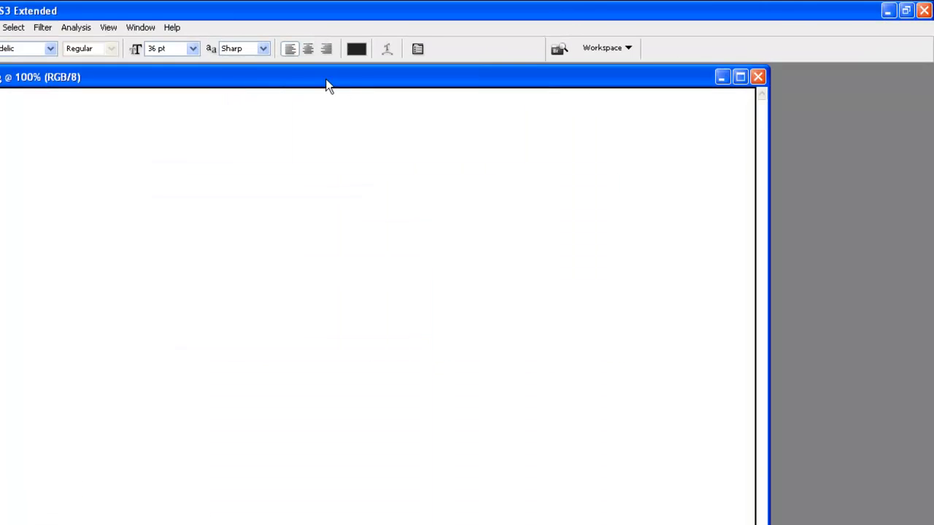
{"action": "key", "text": "ctrl+w"}
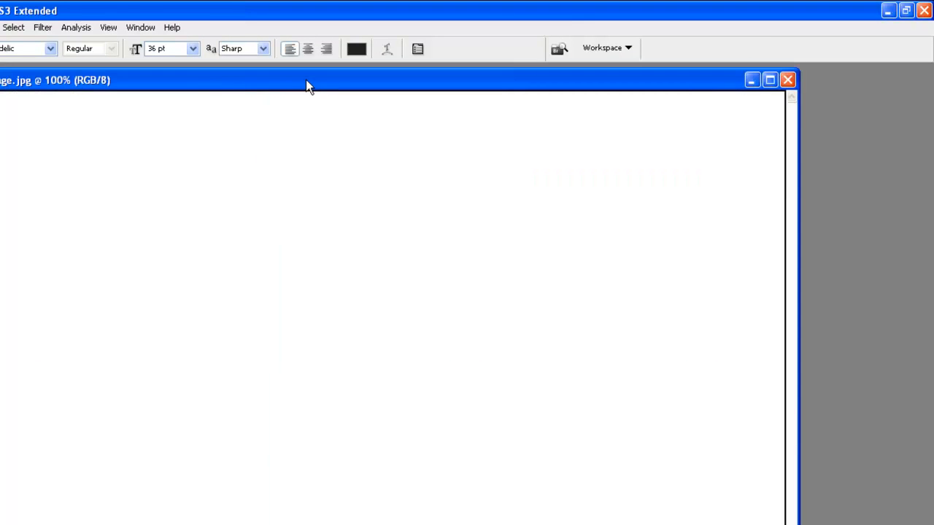
{"action": "double_click", "coordinate": [305, 79]}
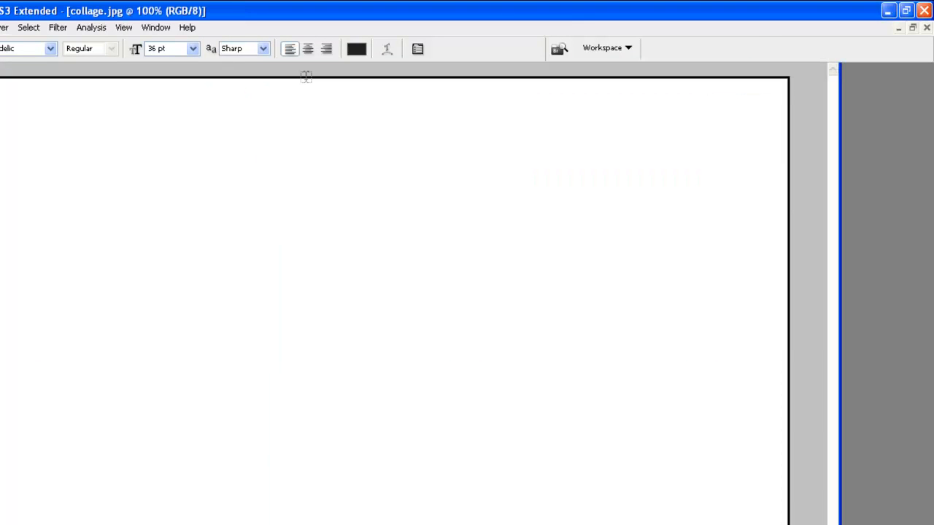
{"action": "left_click", "coordinate": [912, 28]}
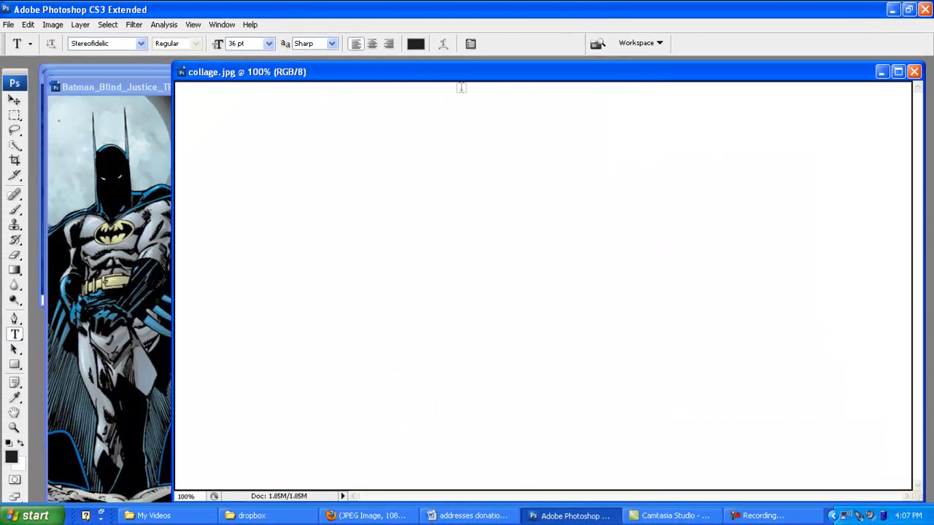
Move the Batman image window out of the way and bring mcdonalds ff.jpg to the front
{"action": "left_click", "coordinate": [137, 85]}
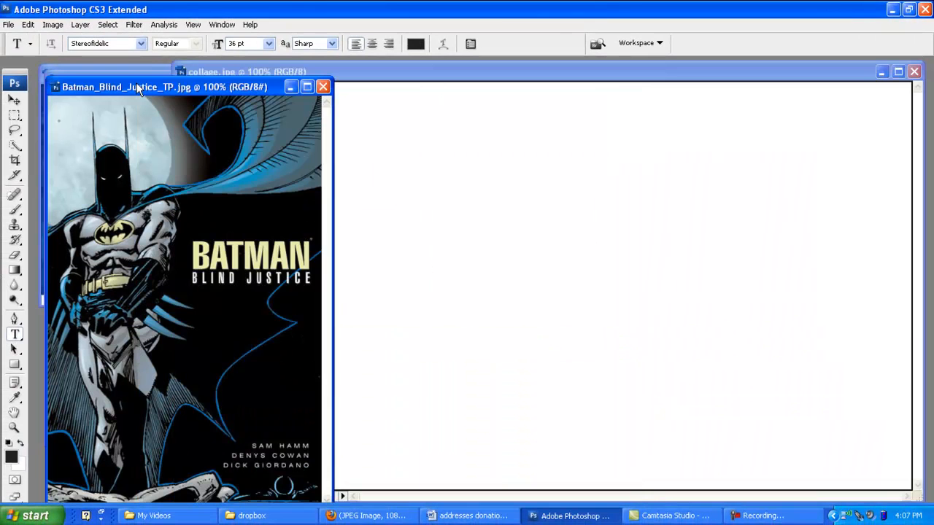
{"action": "left_click_drag", "start_coordinate": [139, 89], "coordinate": [58, 159]}
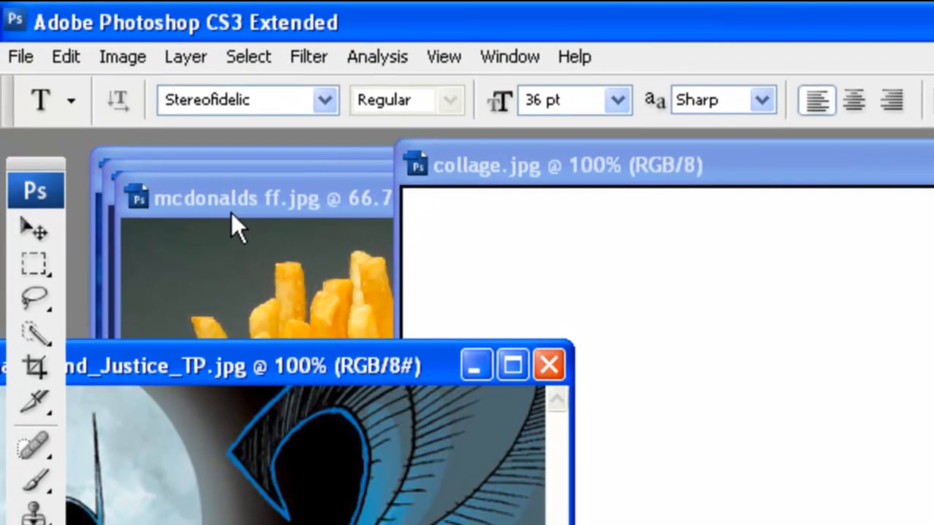
{"action": "left_click", "coordinate": [106, 89]}
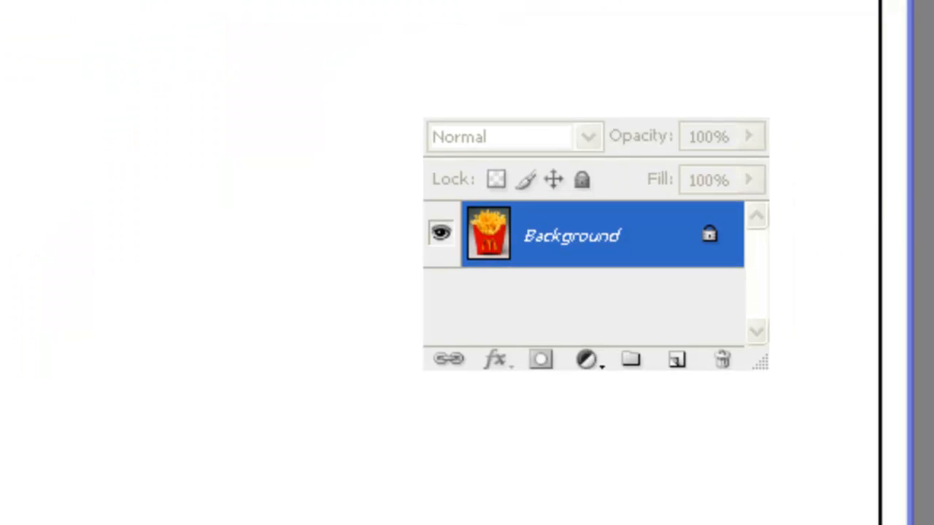
Toggle the Layers palette off and on, and lengthen it to make room for more layers
{"action": "key", "text": "F7"}
{"action": "key", "text": "F7"}
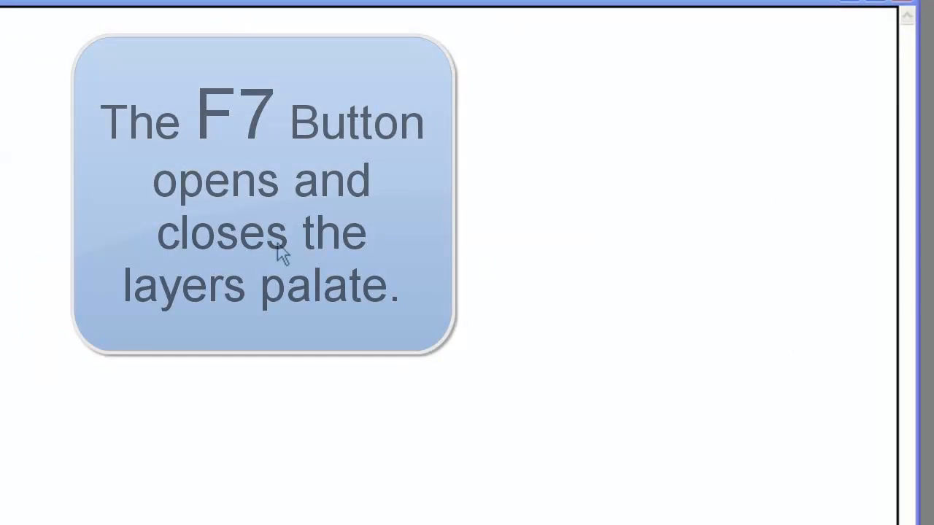
{"action": "left_click_drag", "start_coordinate": [818, 416], "coordinate": [810, 522]}
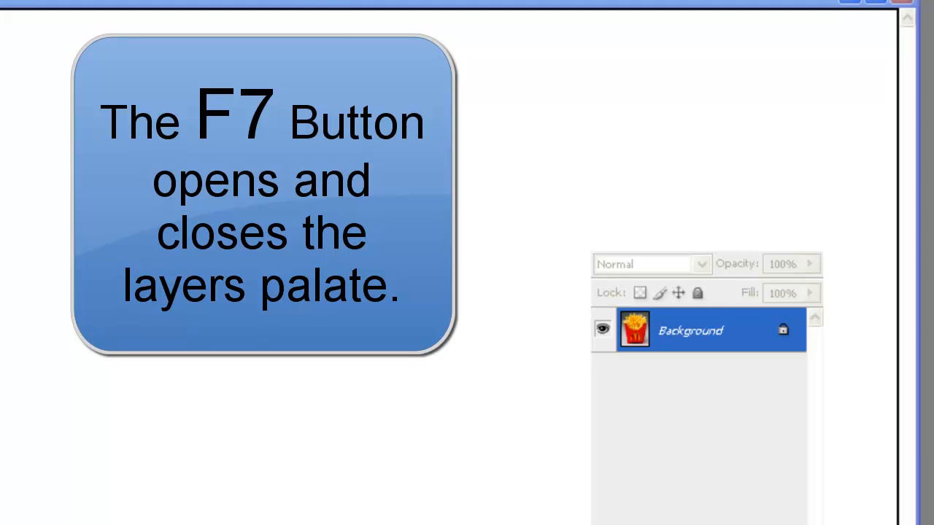
Copy the fries image from mcdonalds ff.jpg into collage.jpg with the Move tool
{"action": "left_click", "coordinate": [305, 4]}
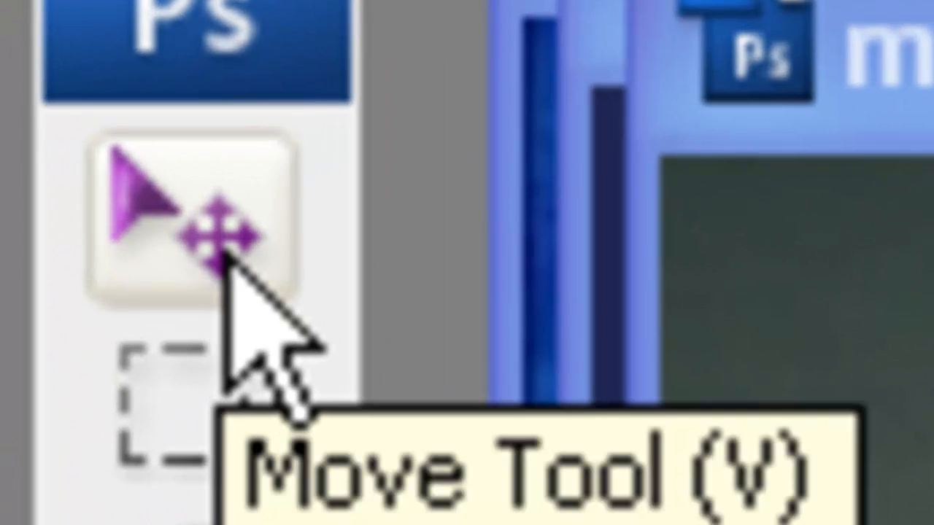
{"action": "left_click", "coordinate": [222, 255]}
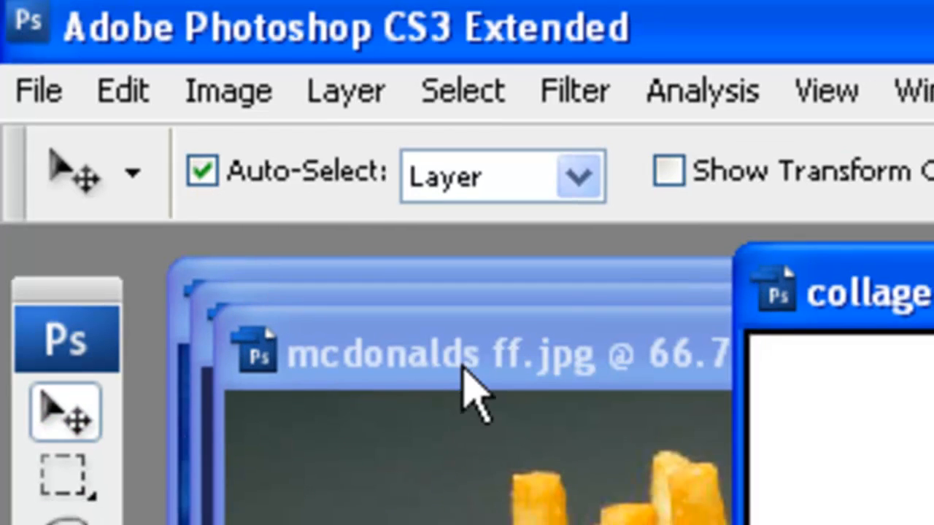
{"action": "left_click", "coordinate": [463, 365]}
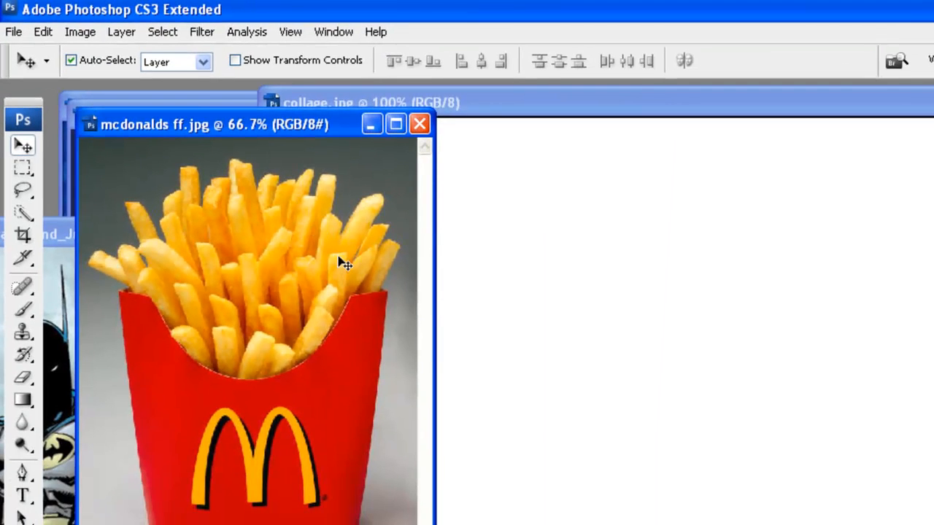
{"action": "left_click_drag", "start_coordinate": [358, 259], "coordinate": [589, 289]}
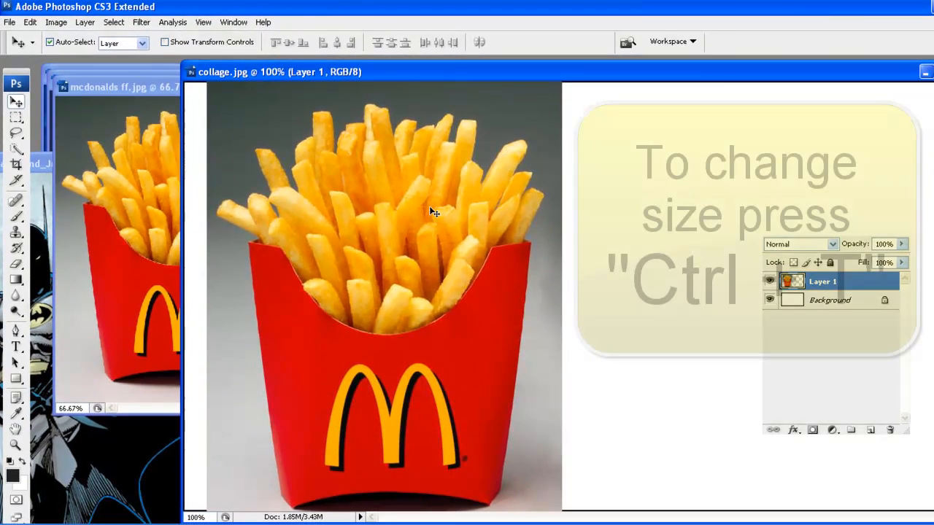
Scale the fries layer proportionally to about a third of its size with Free Transform and move it to the canvas's upper right
{"action": "key", "text": "ctrl+t"}
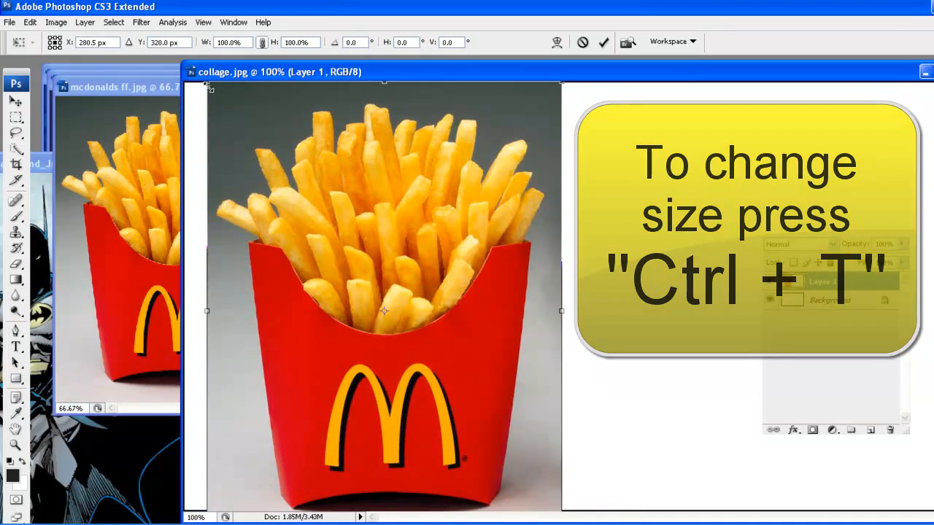
{"action": "left_click_drag", "start_coordinate": [208, 84], "coordinate": [338, 225]}
{"action": "left_click_drag", "start_coordinate": [381, 264], "coordinate": [337, 211]}
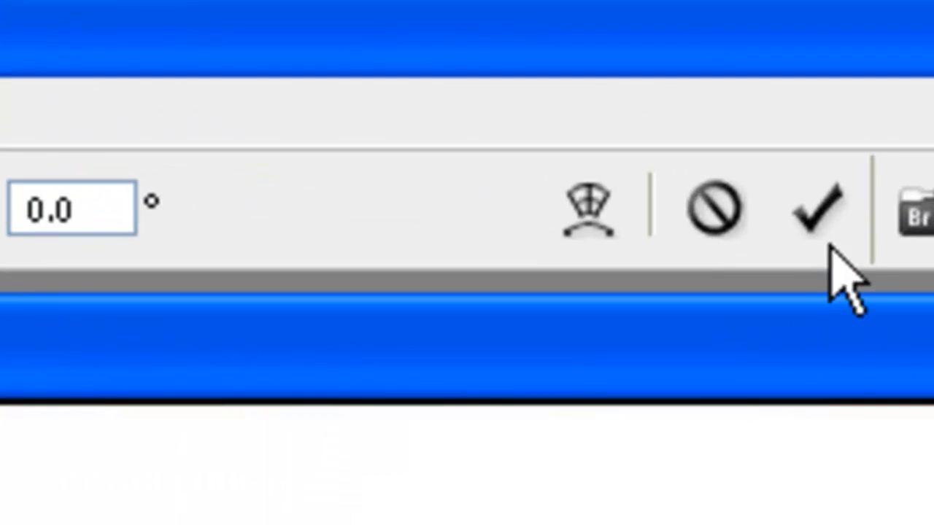
{"action": "left_click", "coordinate": [834, 197]}
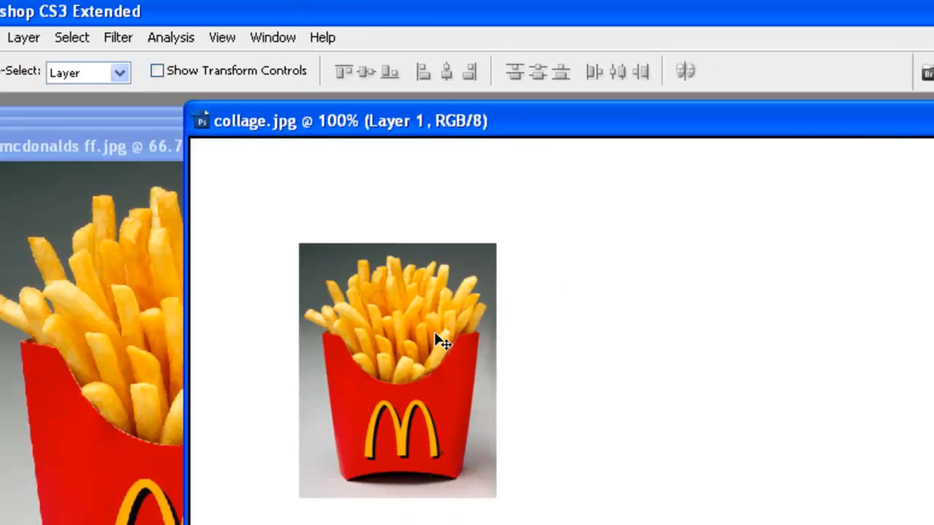
{"action": "left_click_drag", "start_coordinate": [474, 313], "coordinate": [882, 255]}
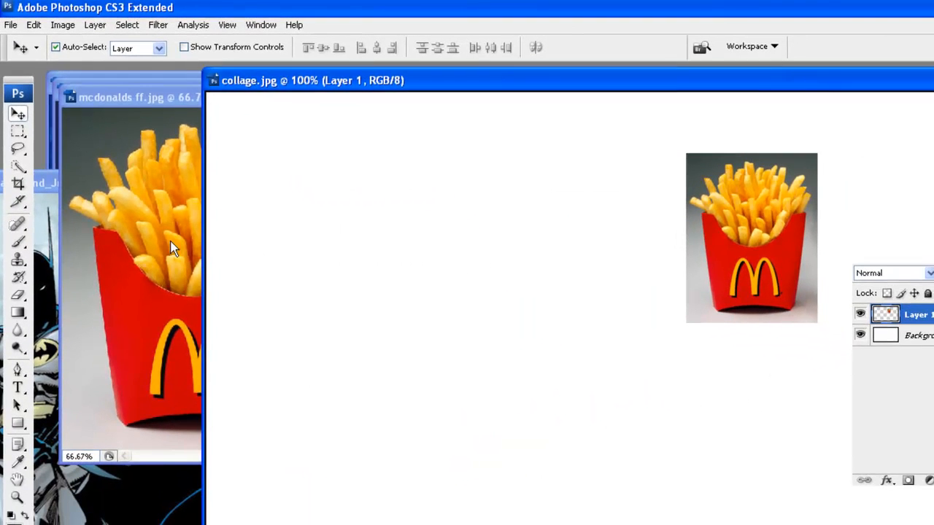
Close mcdonalds ff.jpg, bring the Knicks image to the front and copy it into collage.jpg with the Move tool
{"action": "left_click", "coordinate": [173, 248]}
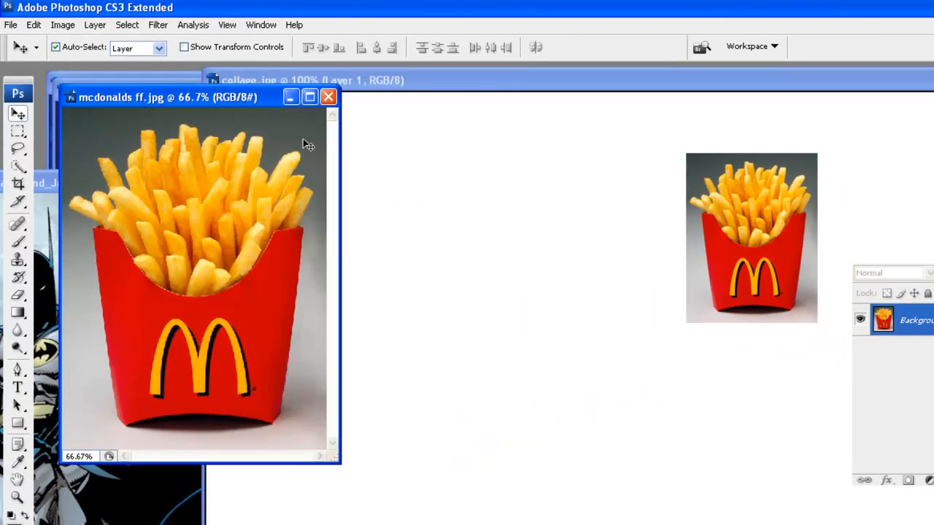
{"action": "left_click", "coordinate": [329, 97]}
{"action": "left_click", "coordinate": [167, 168]}
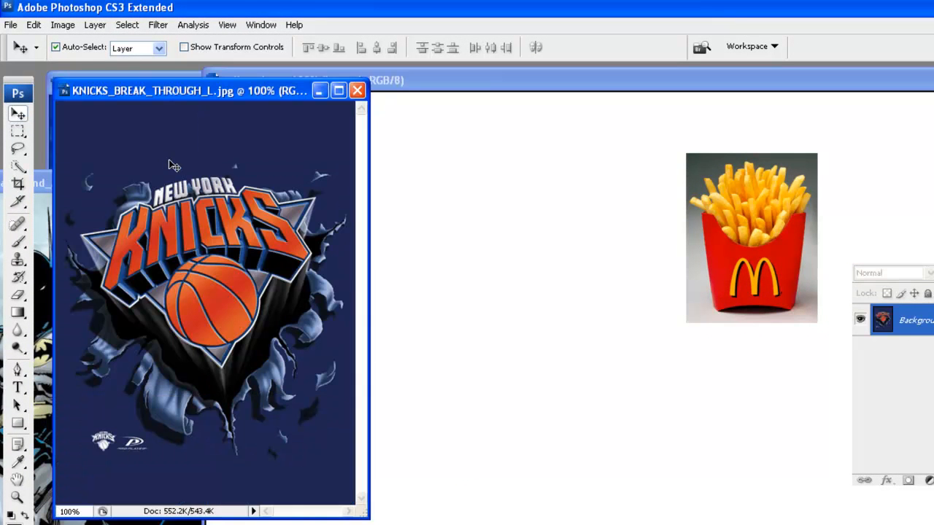
{"action": "left_click_drag", "start_coordinate": [261, 285], "coordinate": [488, 284]}
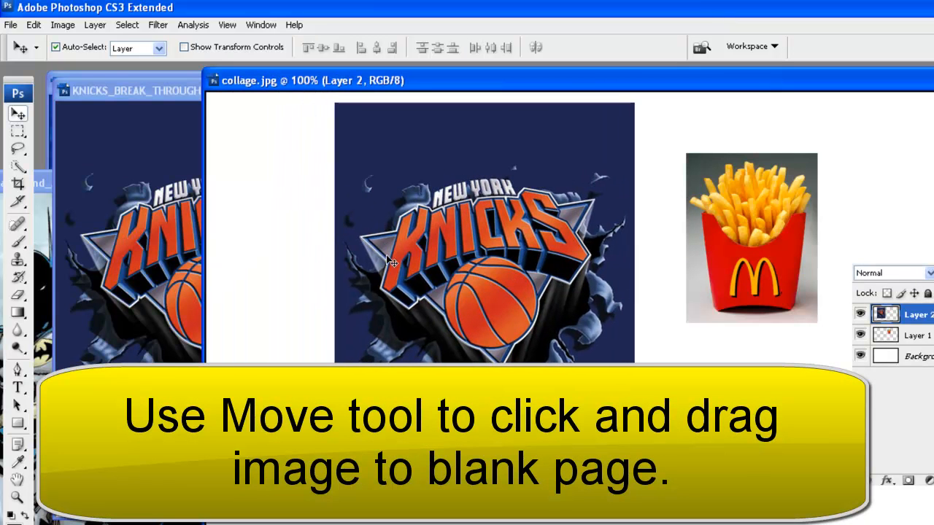
Scale the Knicks layer to 52.9% width and 42.9% height with Free Transform and place it side by side with the fries
{"action": "key", "text": "ctrl+t"}
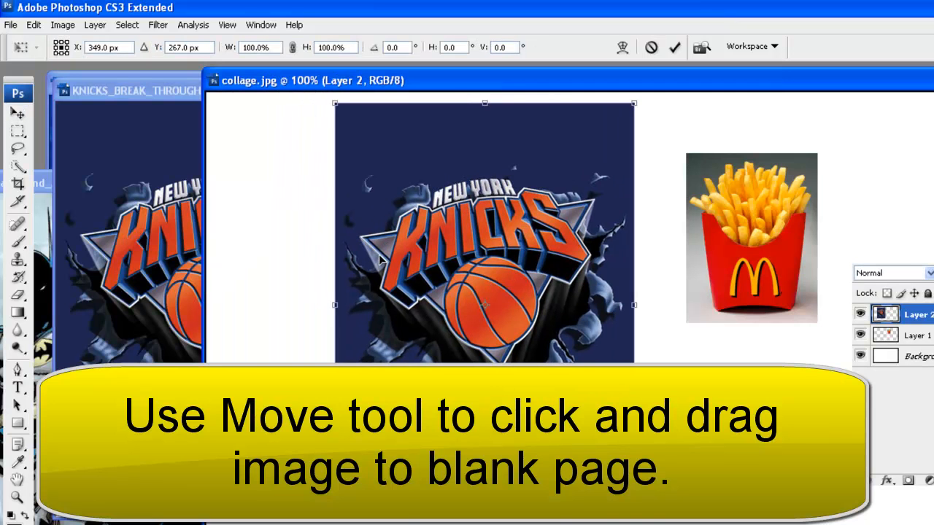
{"action": "left_click_drag", "start_coordinate": [335, 105], "coordinate": [476, 334]}
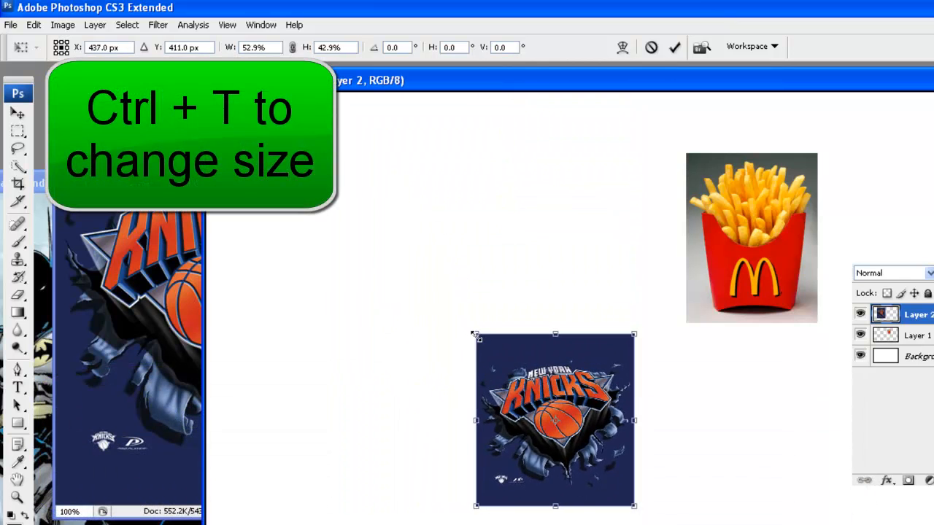
{"action": "left_click", "coordinate": [675, 47]}
{"action": "left_click_drag", "start_coordinate": [617, 404], "coordinate": [678, 237]}
{"action": "mouse_move", "coordinate": [750, 232]}
{"action": "left_mouse_down"}
{"action": "mouse_move", "coordinate": [737, 231]}
{"action": "mouse_move", "coordinate": [744, 204]}
{"action": "mouse_move", "coordinate": [759, 222]}
{"action": "left_mouse_up"}
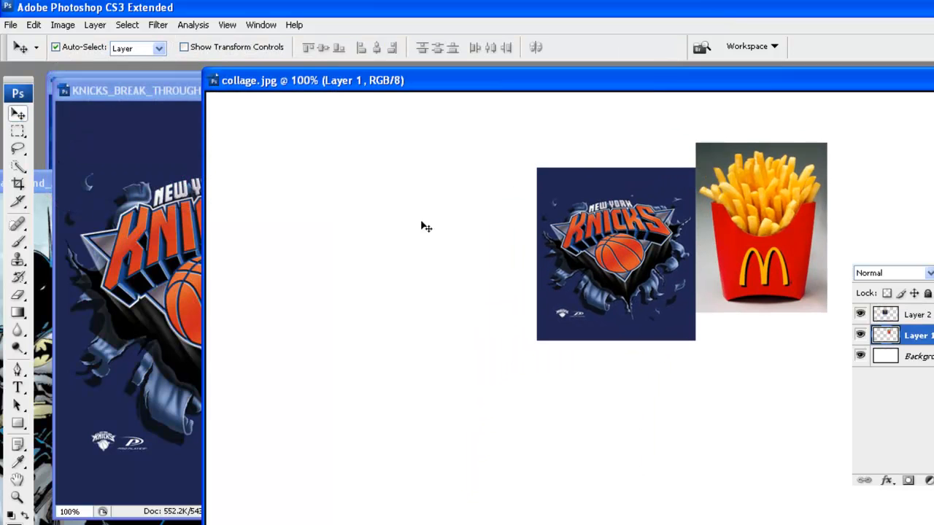
Close the Knicks source image, bring common-dolphin-mediterranean.jpg to the front and copy the dolphin image into collage.jpg
{"action": "left_click", "coordinate": [197, 199]}
{"action": "left_click", "coordinate": [357, 89]}
{"action": "left_click", "coordinate": [169, 153]}
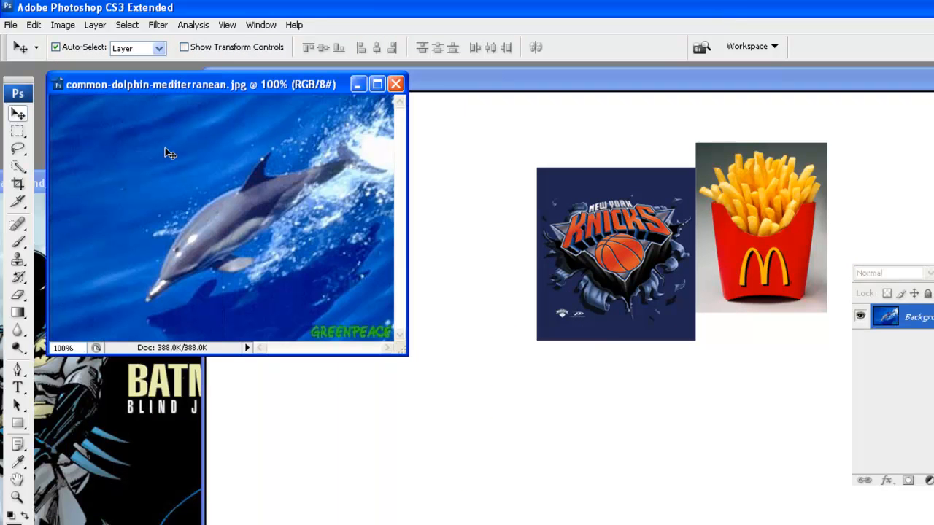
{"action": "left_click_drag", "start_coordinate": [328, 253], "coordinate": [574, 369]}
Rearrange the Knicks, fries and dolphin images on the canvas so that they overlap each other
{"action": "left_click_drag", "start_coordinate": [626, 298], "coordinate": [577, 302]}
{"action": "left_click_drag", "start_coordinate": [755, 267], "coordinate": [389, 268]}
{"action": "left_click_drag", "start_coordinate": [507, 305], "coordinate": [442, 245]}
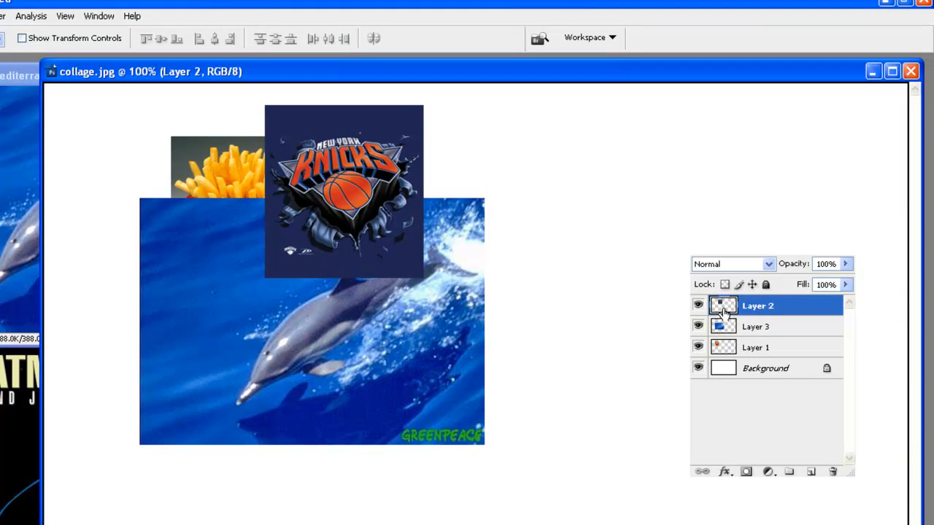
Enlarge the thumbnails in the Layers palette and move the palette higher on the screen
{"action": "right_click", "coordinate": [724, 311]}
{"action": "left_click", "coordinate": [761, 461]}
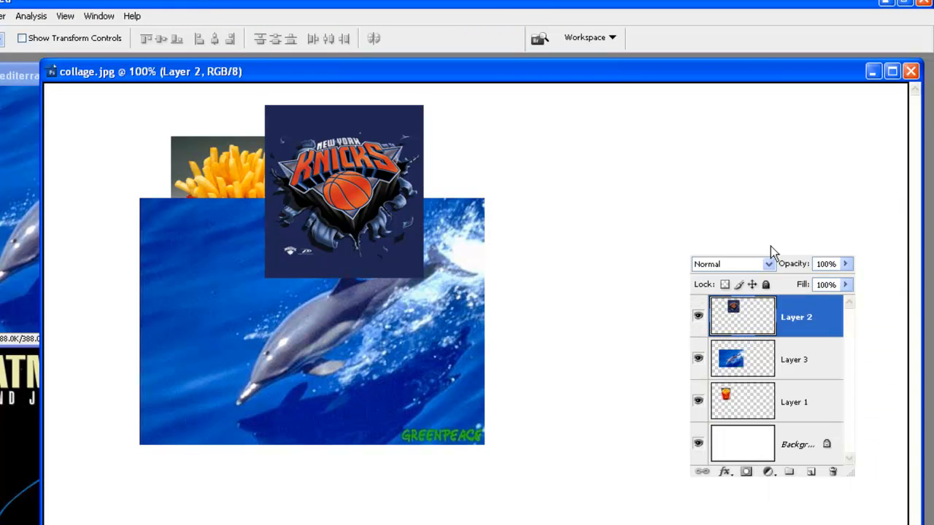
{"action": "left_click_drag", "start_coordinate": [834, 250], "coordinate": [733, 132]}
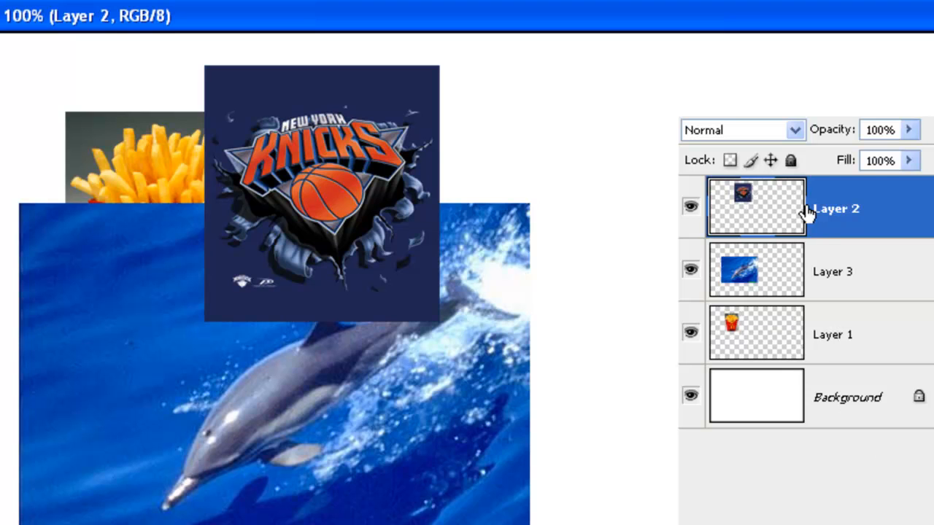
Put the Knicks layer directly above Background, move its image to the canvas's left edge and overlap it with the fries
{"action": "left_click_drag", "start_coordinate": [779, 207], "coordinate": [801, 358]}
{"action": "left_click_drag", "start_coordinate": [308, 116], "coordinate": [45, 182]}
{"action": "left_click_drag", "start_coordinate": [113, 142], "coordinate": [135, 248]}
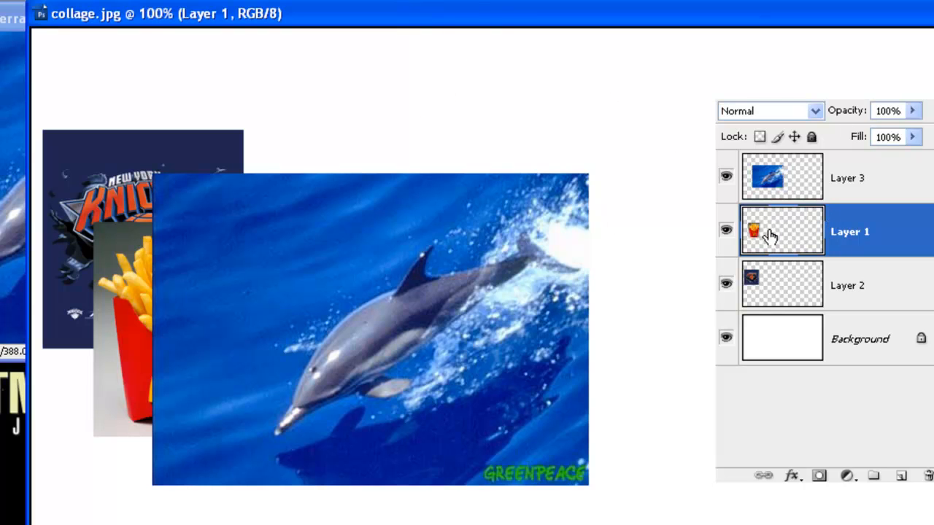
Raise the fries layer to the top, move it over the dolphin's upper-left corner, and lower the layer to just above Background
{"action": "left_click_drag", "start_coordinate": [769, 234], "coordinate": [772, 171]}
{"action": "left_click_drag", "start_coordinate": [237, 324], "coordinate": [332, 175]}
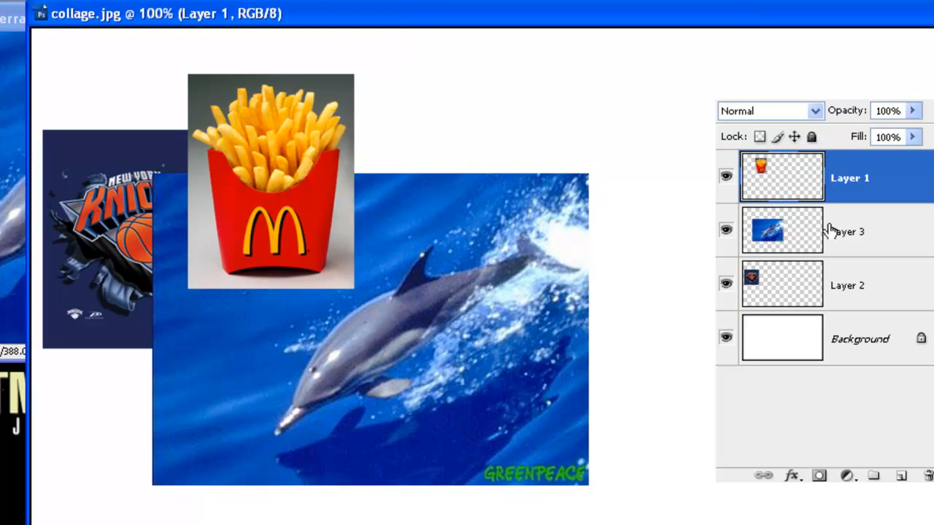
{"action": "left_click_drag", "start_coordinate": [812, 187], "coordinate": [814, 301]}
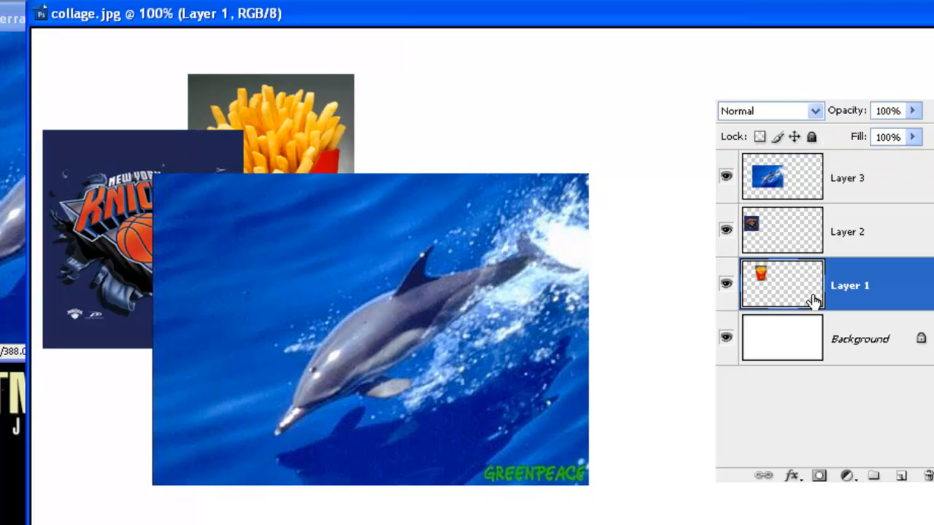
Copy the Batman image into collage.jpg and move its layer to the top of the layer stack
{"action": "left_click", "coordinate": [10, 475]}
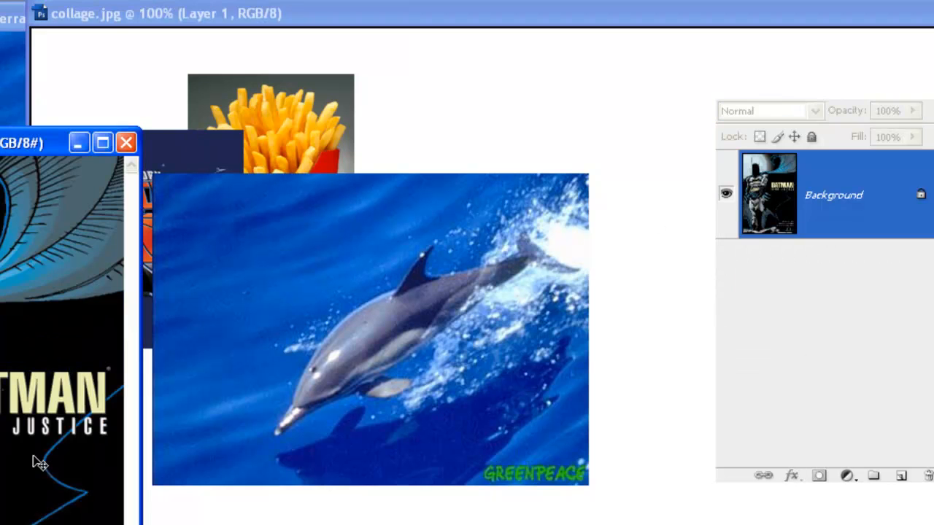
{"action": "left_click_drag", "start_coordinate": [26, 405], "coordinate": [365, 393]}
{"action": "left_click_drag", "start_coordinate": [146, 518], "coordinate": [183, 448]}
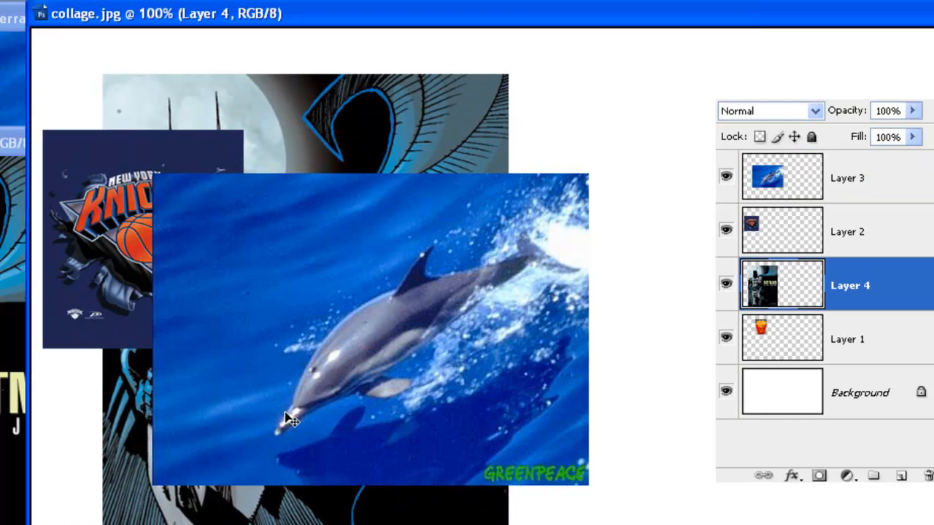
{"action": "left_click_drag", "start_coordinate": [748, 300], "coordinate": [786, 169]}
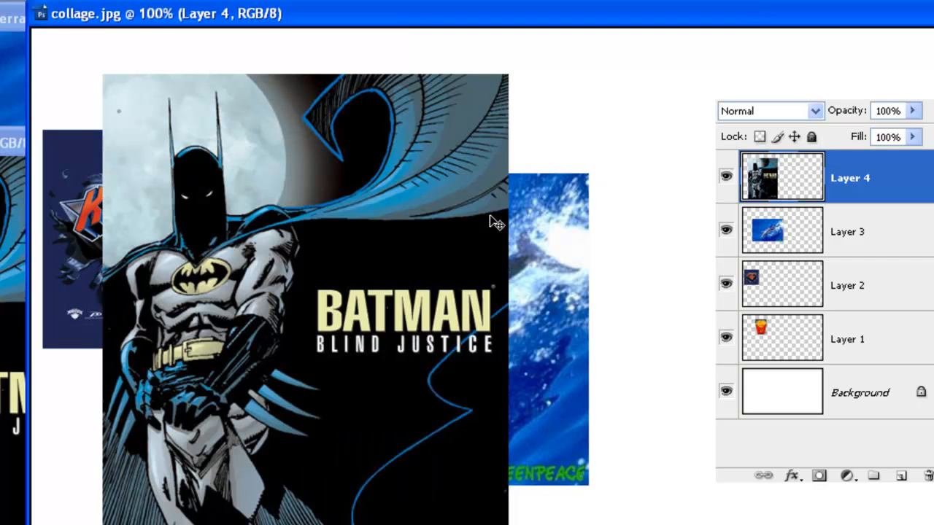
Scale the Batman layer to about 38% width with Free Transform and place it over the dolphin image's lower-right corner
{"action": "key", "text": "ctrl+t"}
{"action": "left_click_drag", "start_coordinate": [103, 74], "coordinate": [355, 470]}
{"action": "left_click_drag", "start_coordinate": [414, 505], "coordinate": [494, 399]}
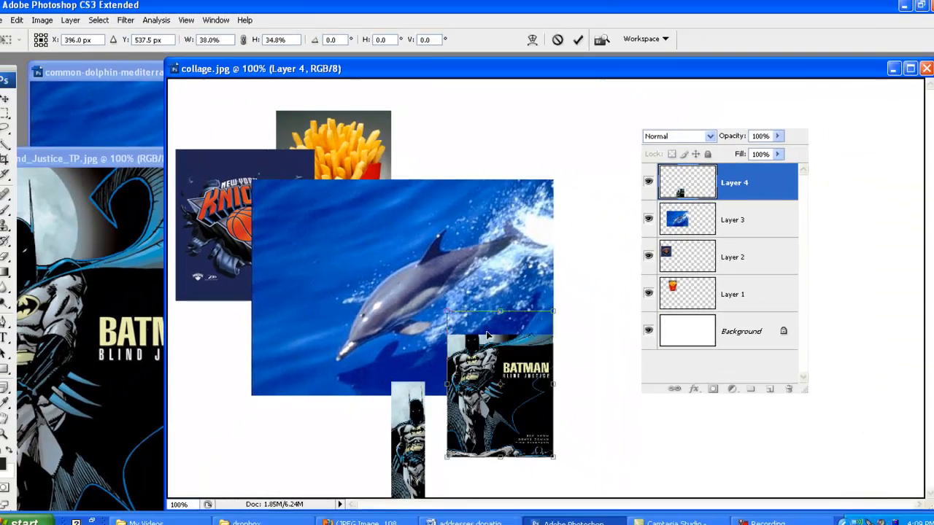
{"action": "left_click_drag", "start_coordinate": [487, 335], "coordinate": [494, 322]}
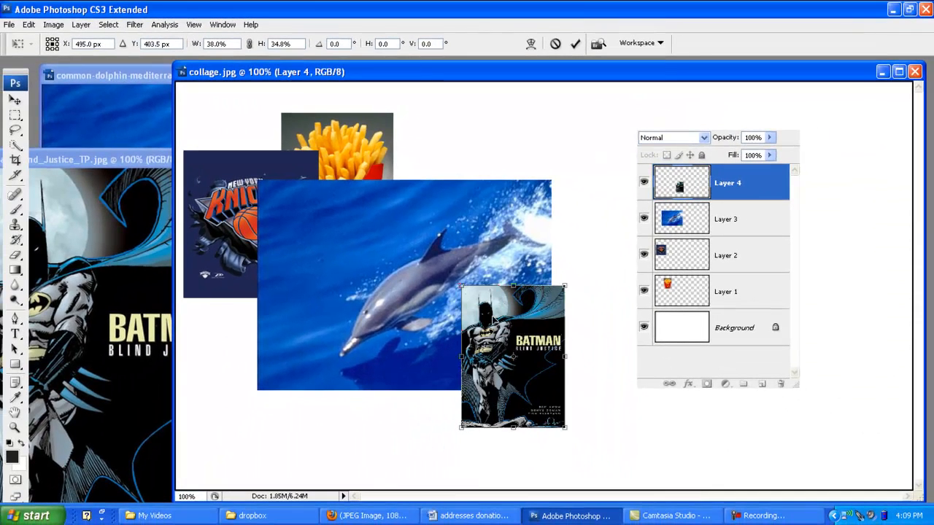
{"action": "left_click_drag", "start_coordinate": [462, 286], "coordinate": [463, 280]}
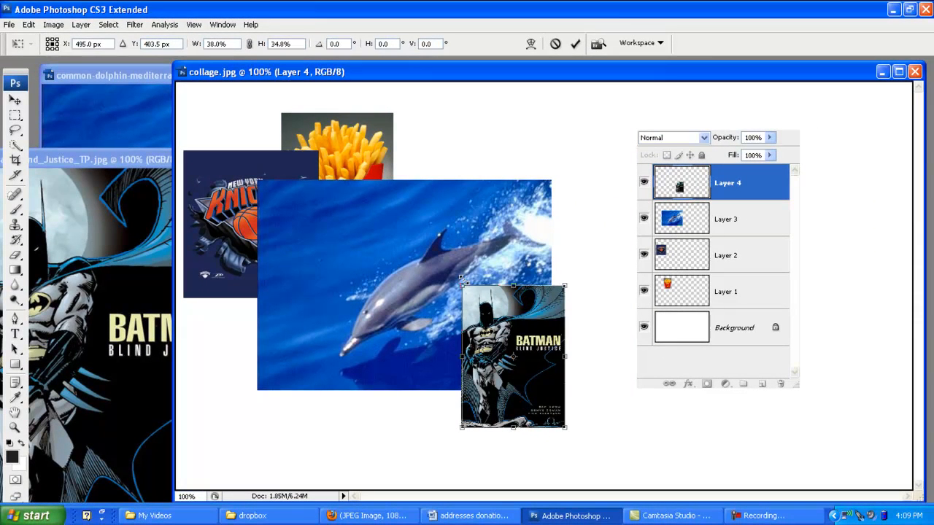
{"action": "left_click", "coordinate": [576, 44]}
Maximize the collage.jpg window, preview the collage at print size with the Hand tool's view options, and return to actual pixels
{"action": "double_click", "coordinate": [489, 83]}
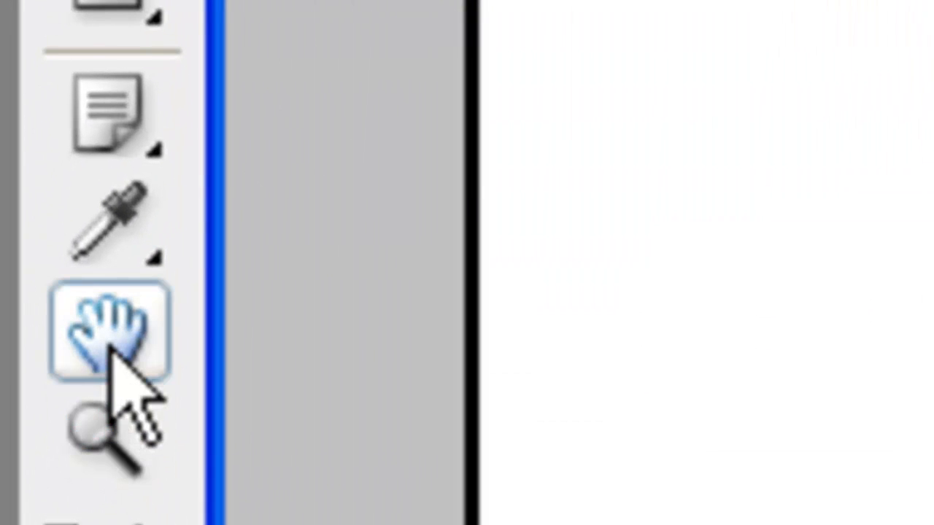
{"action": "left_click", "coordinate": [109, 345]}
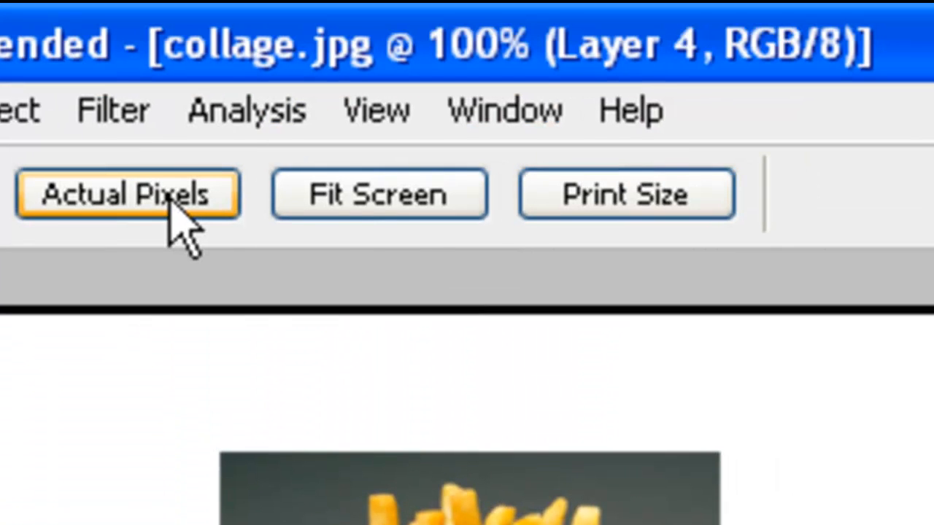
{"action": "left_click", "coordinate": [581, 225]}
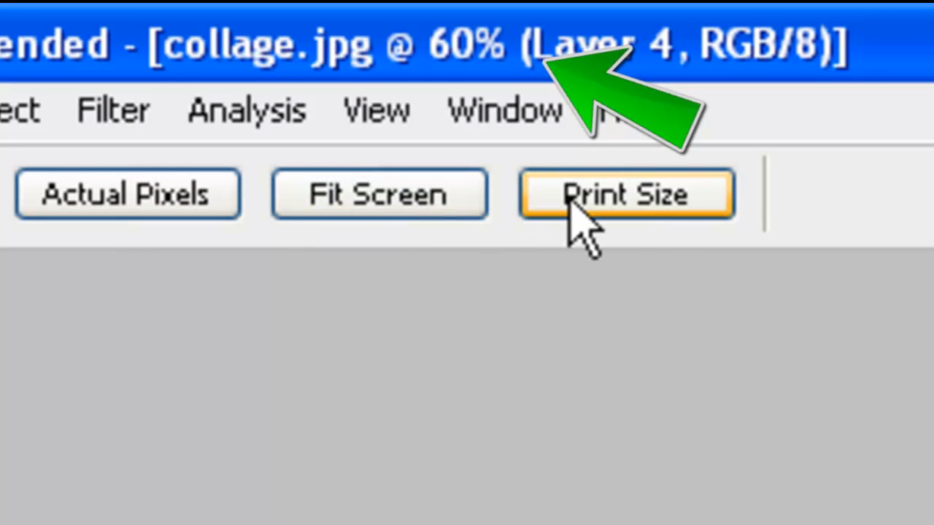
{"action": "scroll", "coordinate": [495, 403], "scroll_direction": "up", "scroll_amount": 2}
{"action": "scroll", "coordinate": [494, 403], "scroll_direction": "up", "scroll_amount": 2}
{"action": "left_click", "coordinate": [196, 216]}
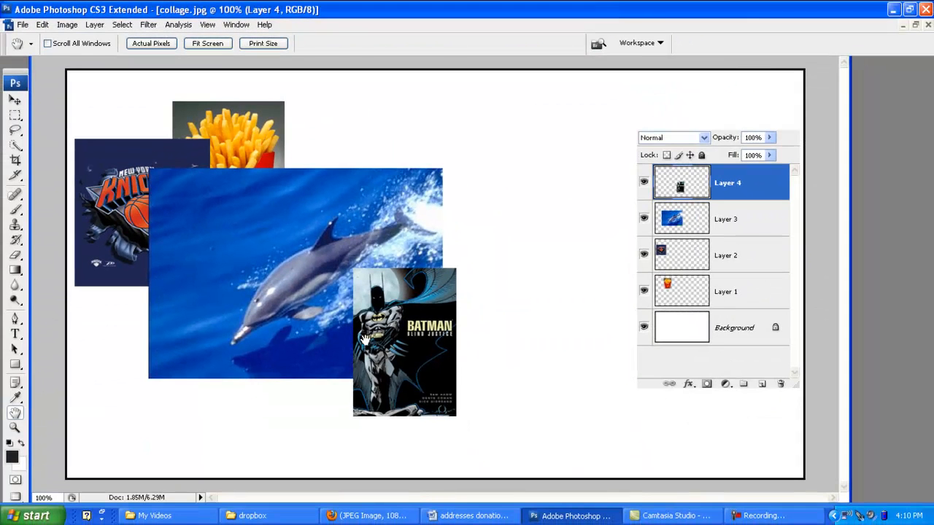
Stack the fries, Knicks and Batman images along the canvas's left edge and set the dolphin beside Batman at the bottom
{"action": "key", "text": "v"}
{"action": "left_click_drag", "start_coordinate": [384, 337], "coordinate": [101, 395]}
{"action": "left_click_drag", "start_coordinate": [221, 338], "coordinate": [246, 438]}
{"action": "left_click_drag", "start_coordinate": [136, 183], "coordinate": [126, 229]}
{"action": "left_click_drag", "start_coordinate": [219, 166], "coordinate": [112, 134]}
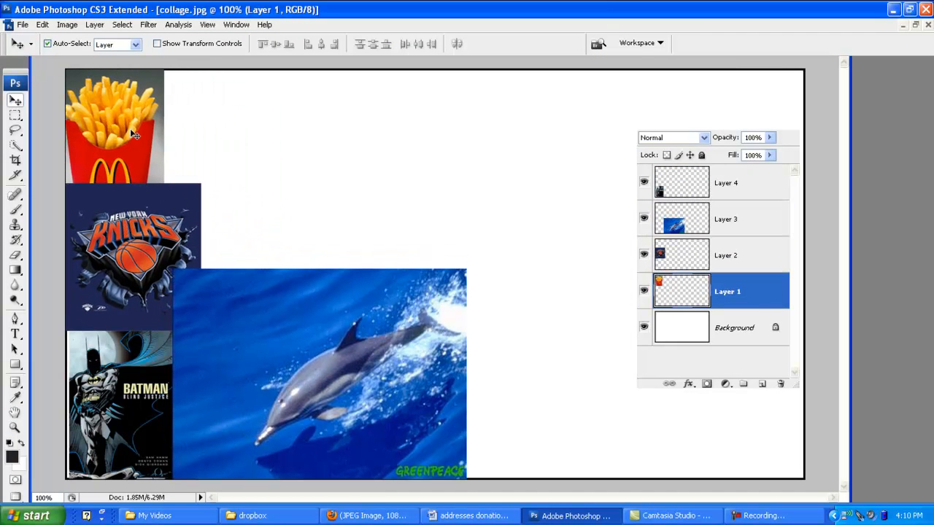
Add a text layer above Layer 4 on the dolphin's upper-left area, with the author's name and FEB 5 2011 on two lines
{"action": "left_click", "coordinate": [727, 185]}
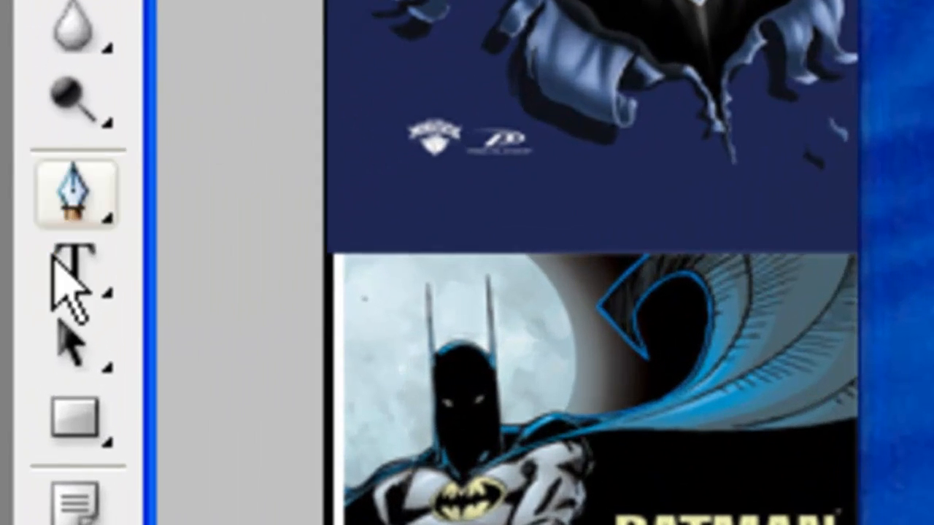
{"action": "left_click", "coordinate": [15, 335]}
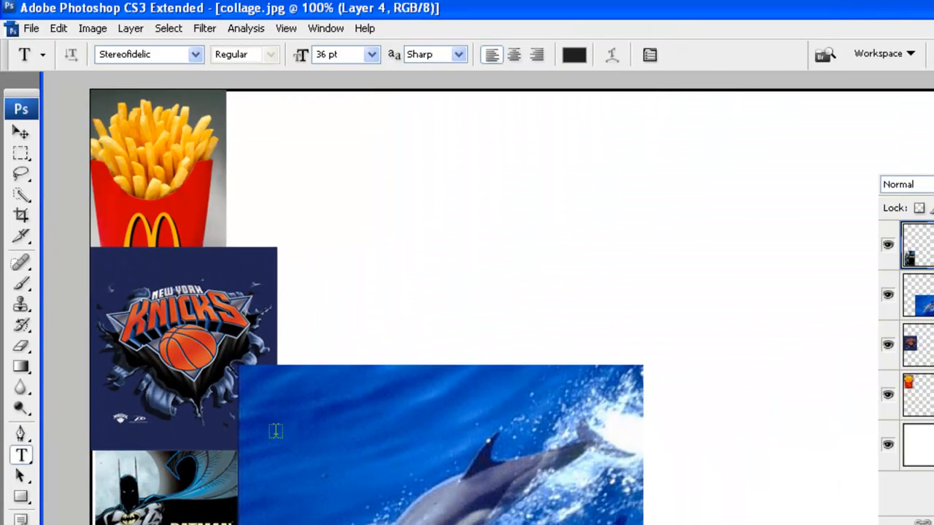
{"action": "left_click", "coordinate": [305, 432]}
{"action": "type", "text": "MR DROZD "}
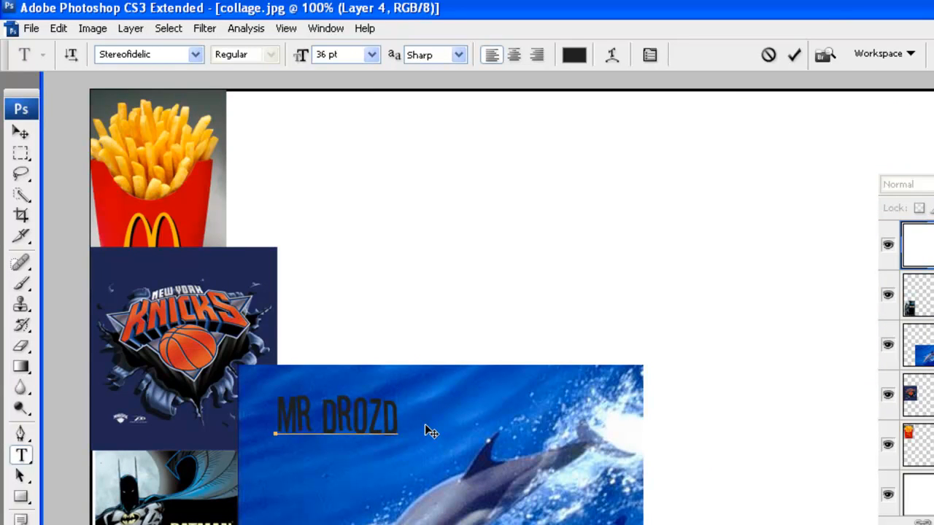
{"action": "type", "text": "FEB 5 2011"}
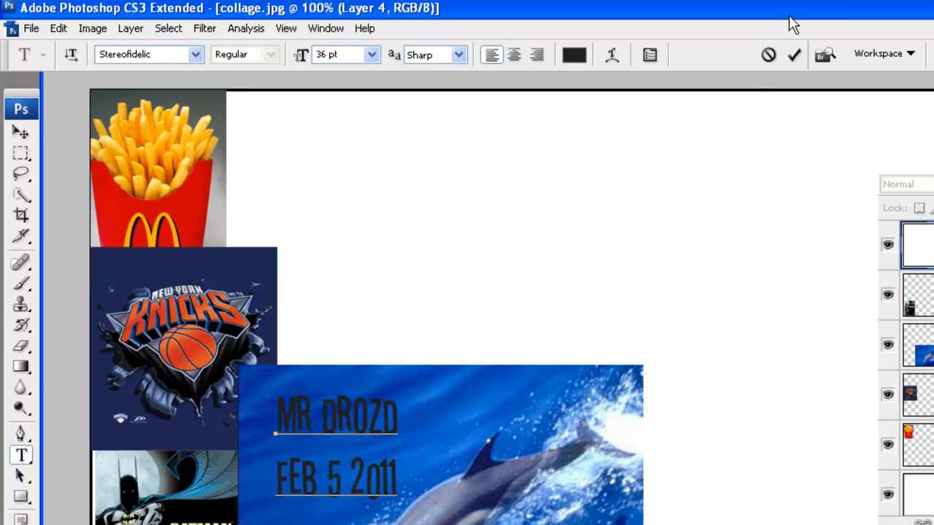
Change the color of both text lines to white (RGB 255, 255, 255) and commit the text
{"action": "left_click_drag", "start_coordinate": [402, 467], "coordinate": [271, 386]}
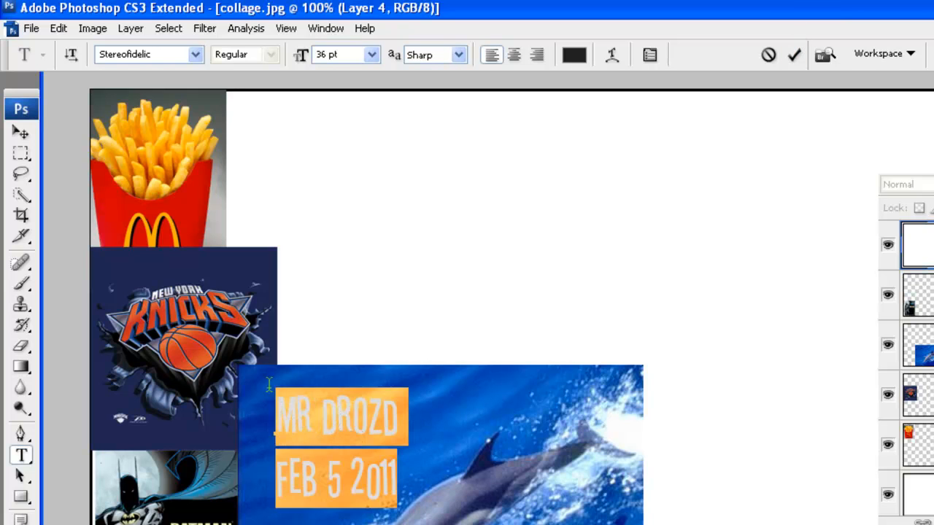
{"action": "left_click", "coordinate": [574, 56]}
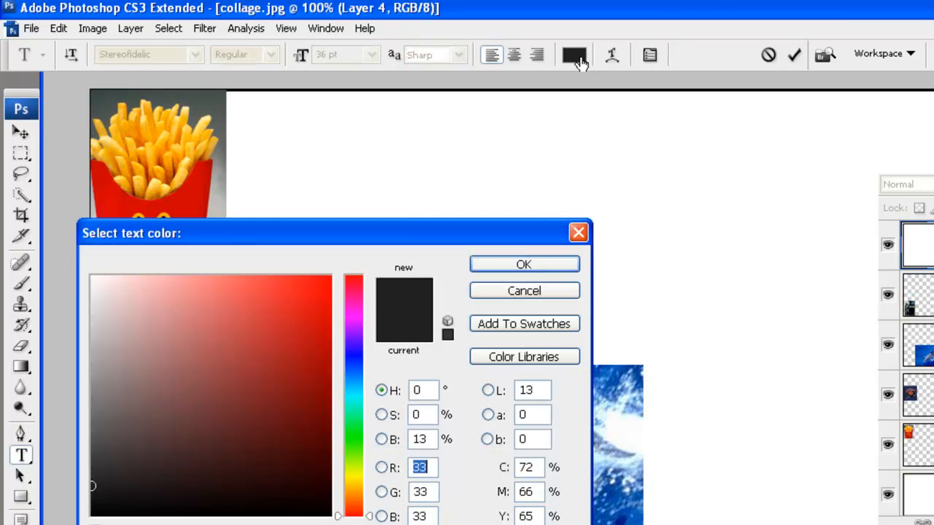
{"action": "left_click_drag", "start_coordinate": [284, 294], "coordinate": [45, 200]}
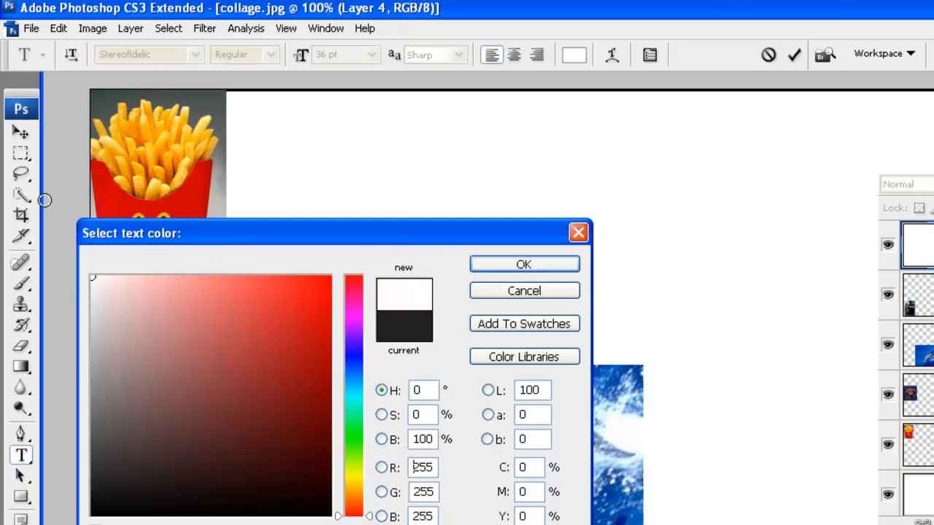
{"action": "left_click", "coordinate": [515, 265]}
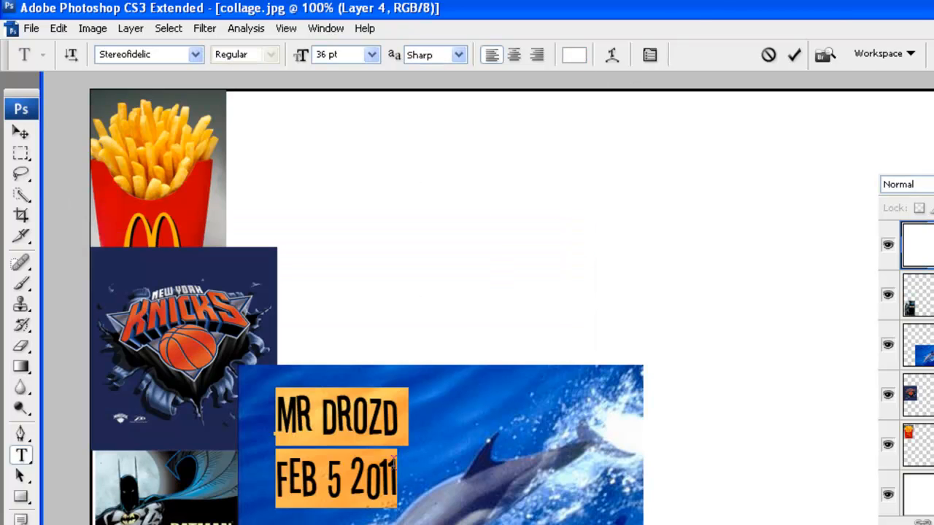
{"action": "left_click", "coordinate": [794, 55]}
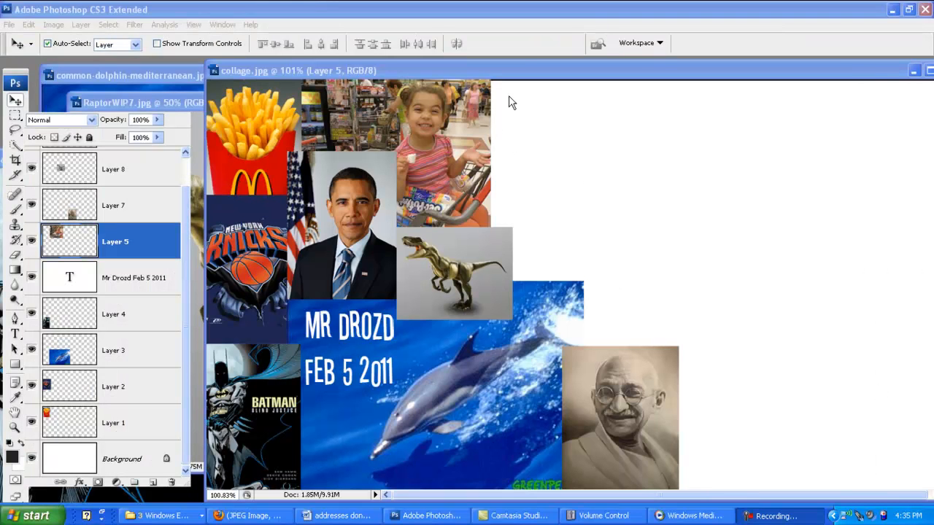
Activate the collage.jpg window and zoom out to view more of the collage
{"action": "left_click", "coordinate": [500, 72]}
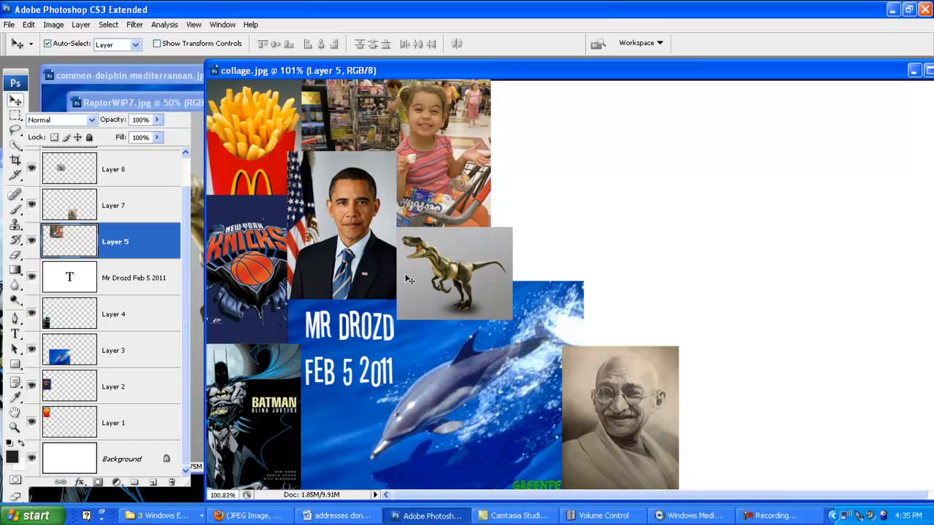
{"action": "scroll", "coordinate": [408, 280], "scroll_direction": "down", "scroll_amount": 3}
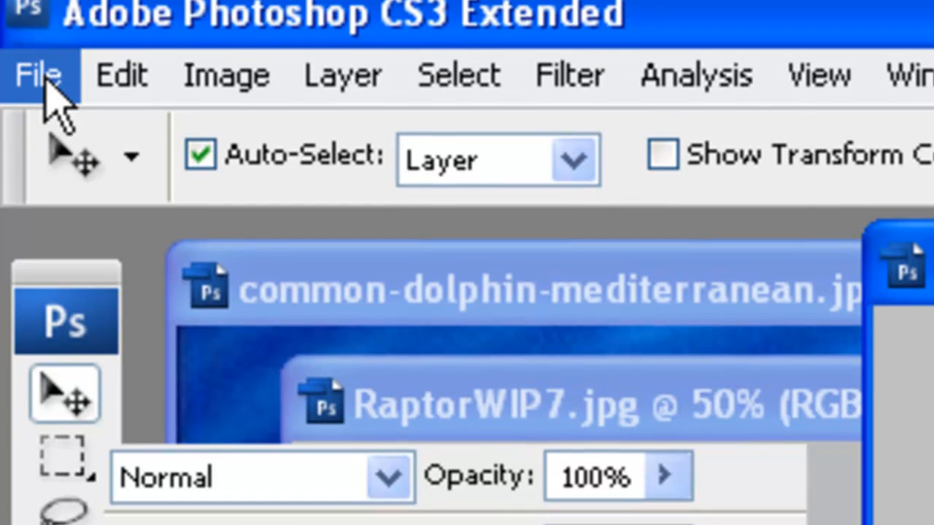
Begin saving the collage under a new file name, adding the author's title and surname before collage.psd
{"action": "left_click", "coordinate": [38, 109]}
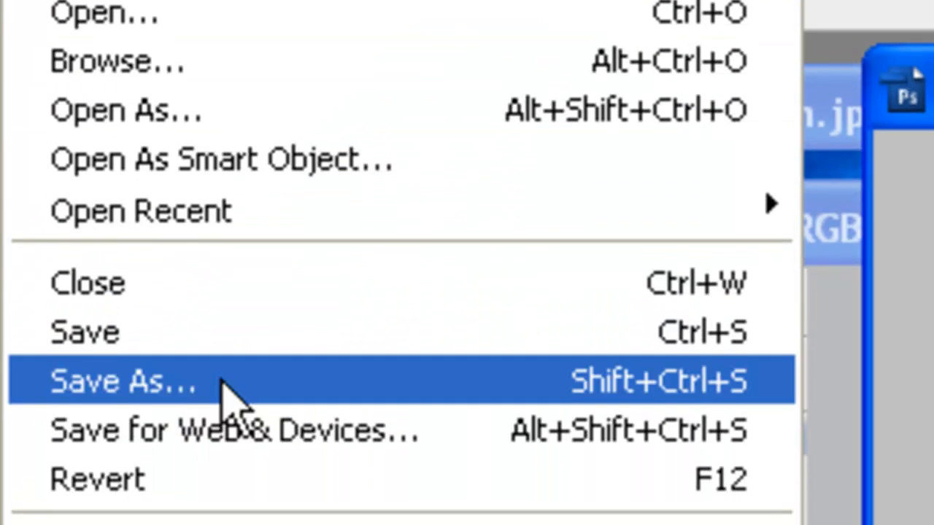
{"action": "left_click", "coordinate": [221, 381]}
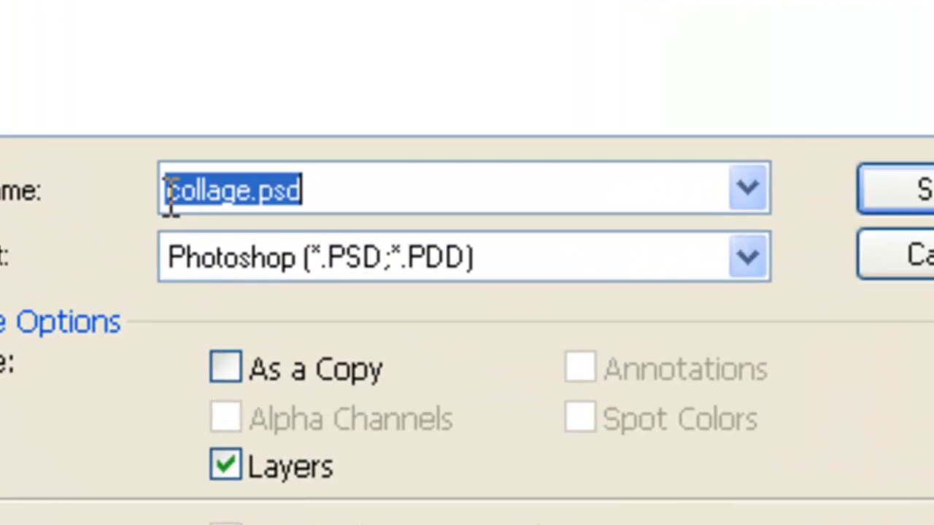
{"action": "left_click", "coordinate": [169, 193]}
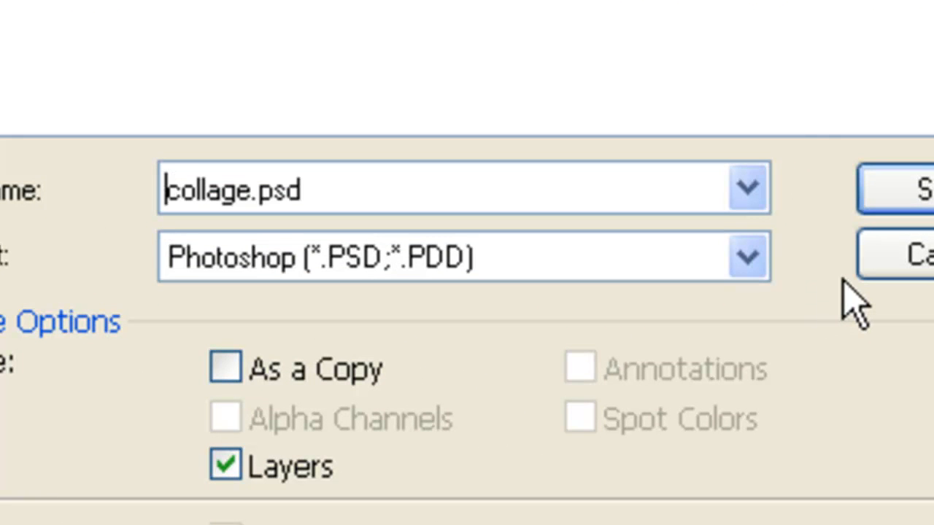
{"action": "type", "text": "mr drozd"}
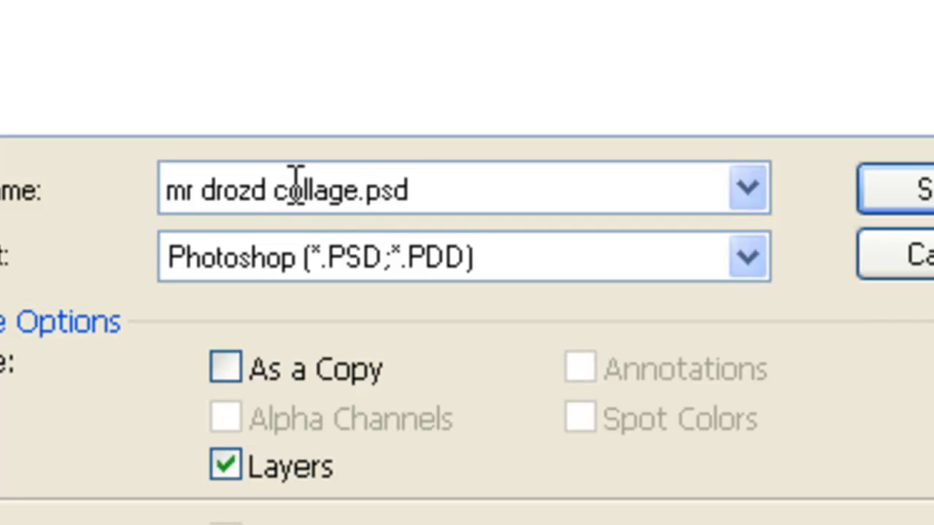
{"action": "left_click_drag", "start_coordinate": [275, 190], "coordinate": [357, 191]}
{"action": "left_click", "coordinate": [340, 191]}
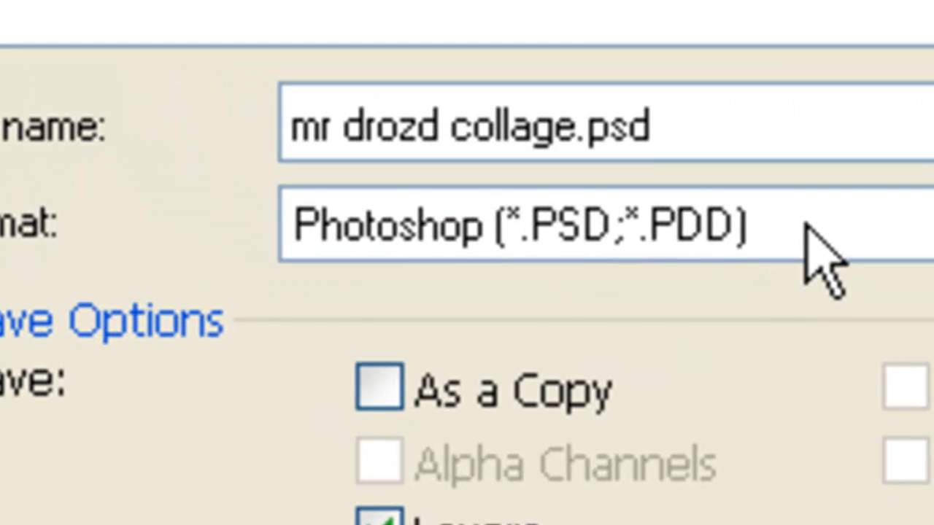
Try the JPEG (*.JPG;*.JPEG;*.JPE) save format in alternation with Photoshop (*.PSD;*.PDD)
{"action": "left_click", "coordinate": [823, 230]}
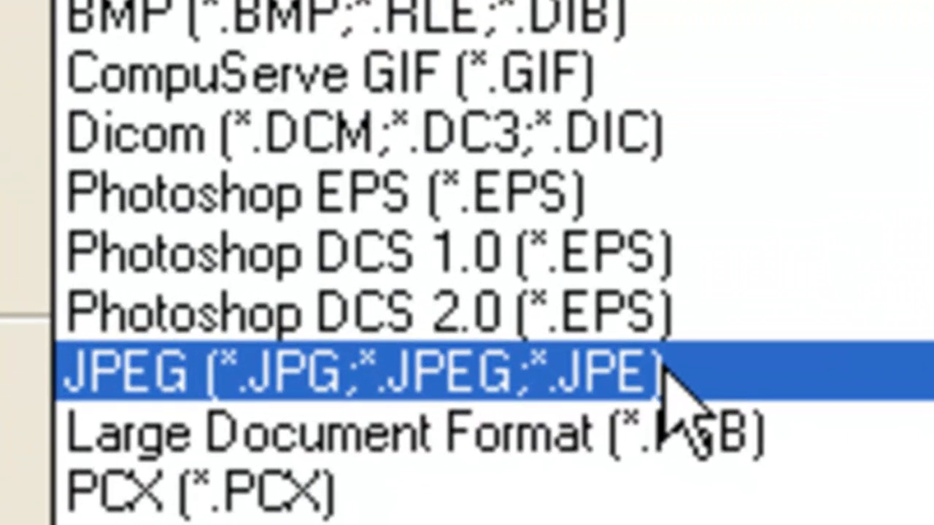
{"action": "left_click", "coordinate": [660, 372]}
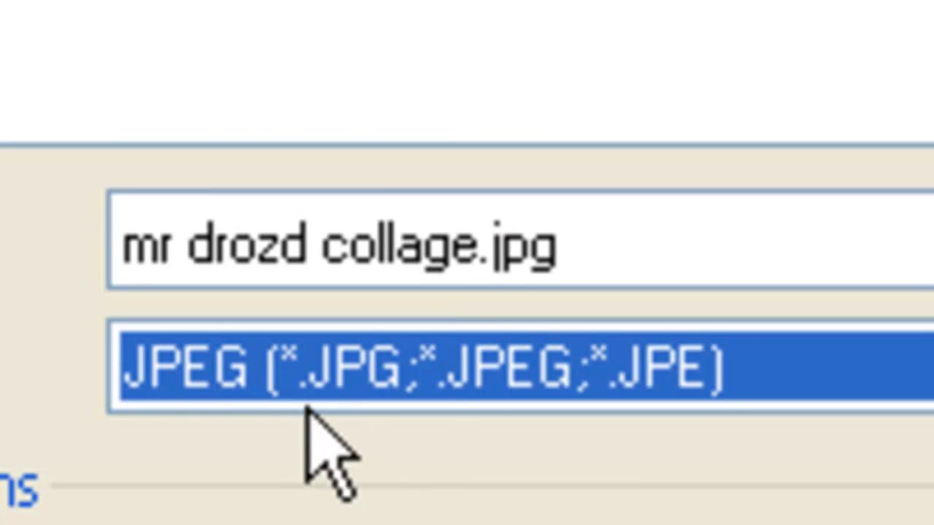
{"action": "left_click", "coordinate": [456, 383]}
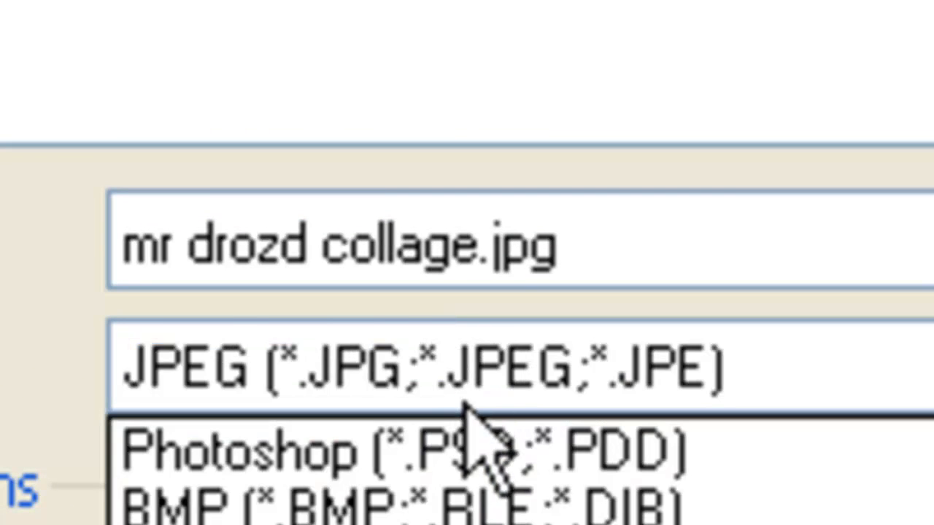
{"action": "left_click", "coordinate": [496, 460]}
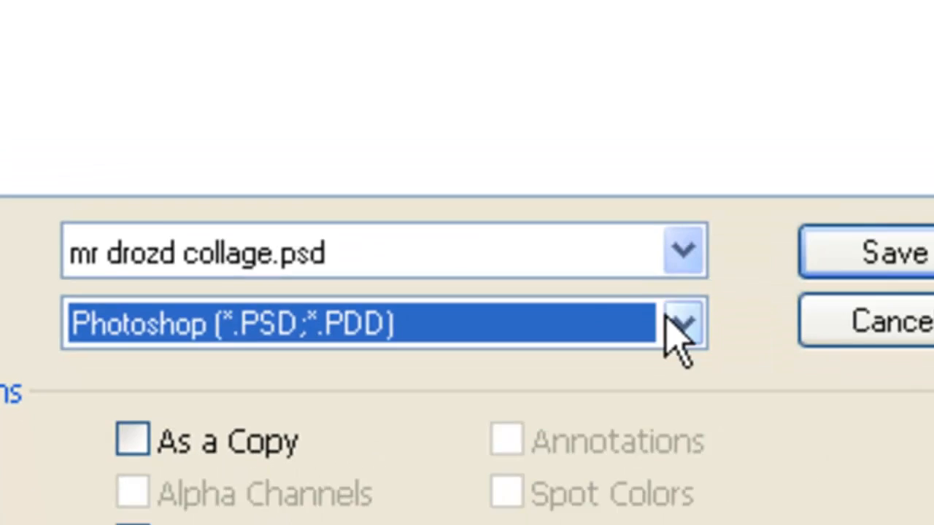
{"action": "left_click", "coordinate": [668, 321]}
{"action": "left_click", "coordinate": [518, 524]}
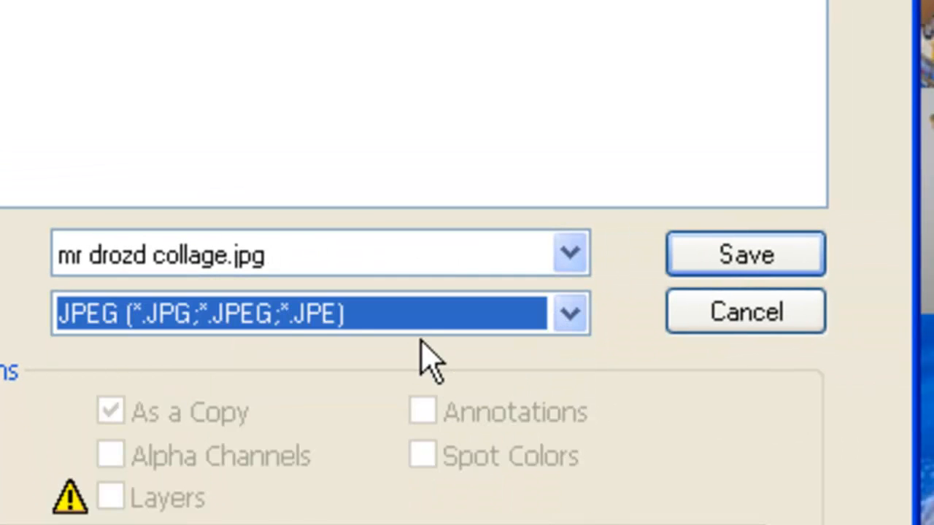
Set the save format to Photoshop (*.PSD;*.PDD) with layers kept and save the collage
{"action": "left_click", "coordinate": [427, 325]}
{"action": "left_click", "coordinate": [416, 355]}
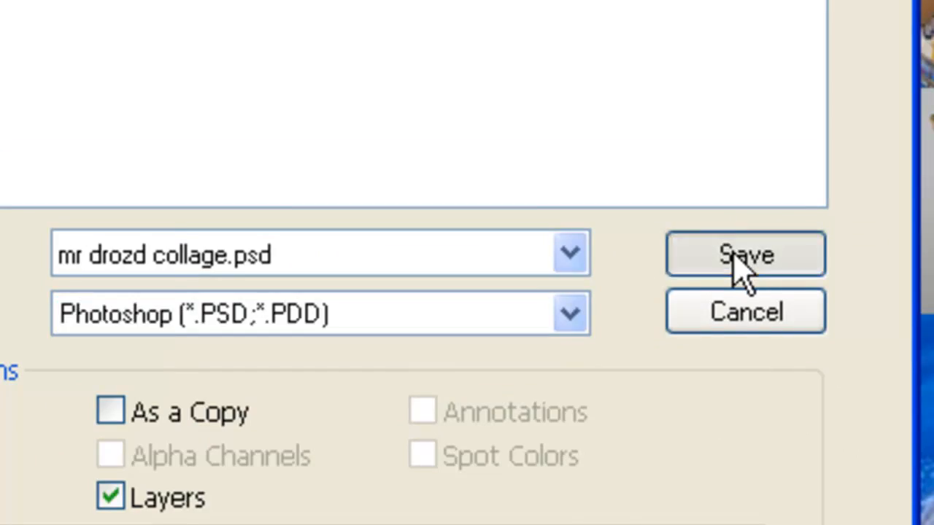
{"action": "left_click", "coordinate": [745, 266]}
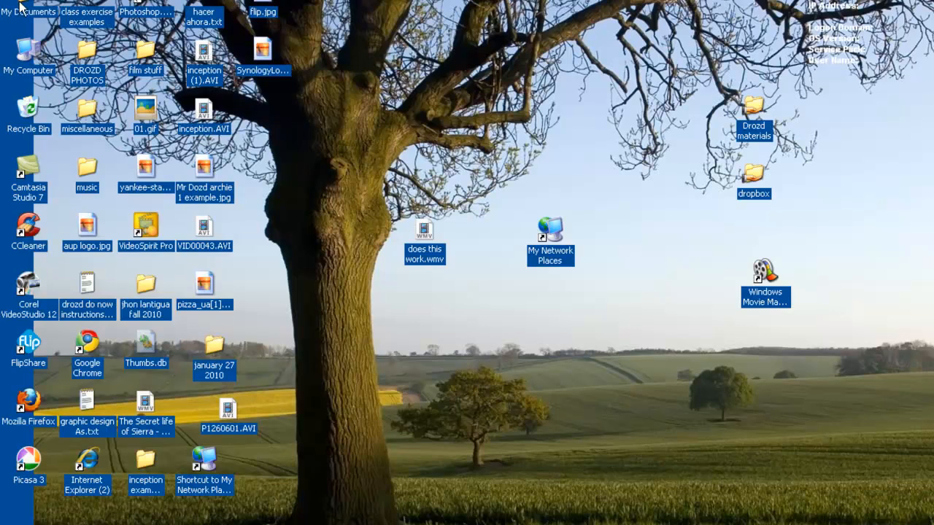
Switch to Windows Explorer, open My Documents and its image folder, and locate the saved collage PSD file
{"action": "double_click", "coordinate": [23, 8]}
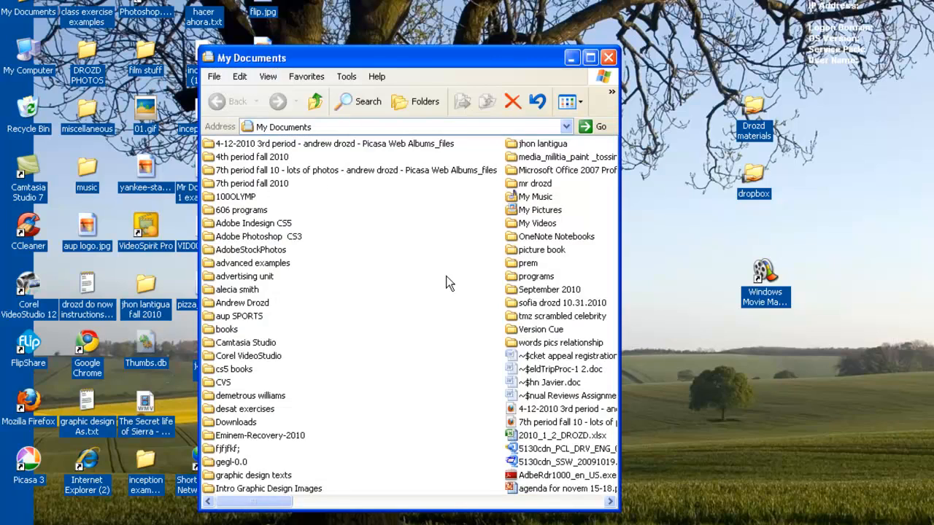
{"action": "double_click", "coordinate": [531, 201]}
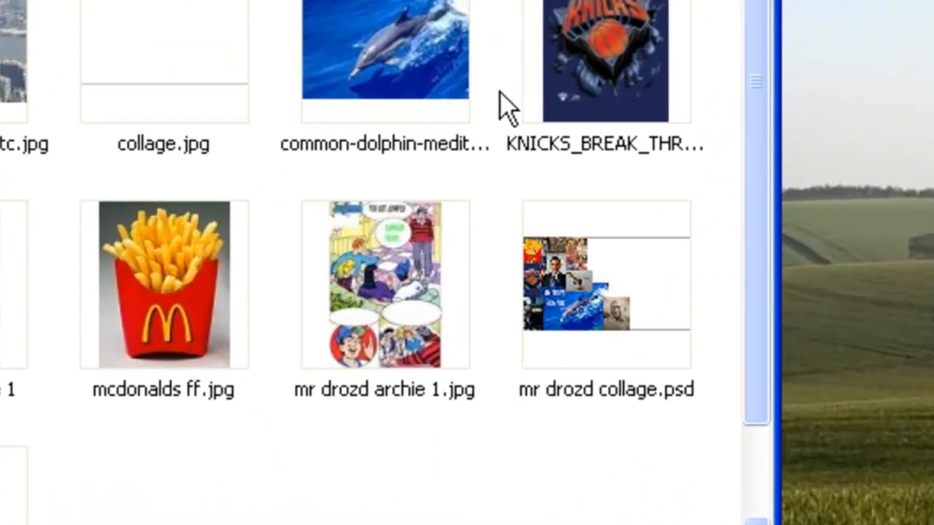
{"action": "scroll", "coordinate": [412, 146], "scroll_direction": "down", "scroll_amount": 3}
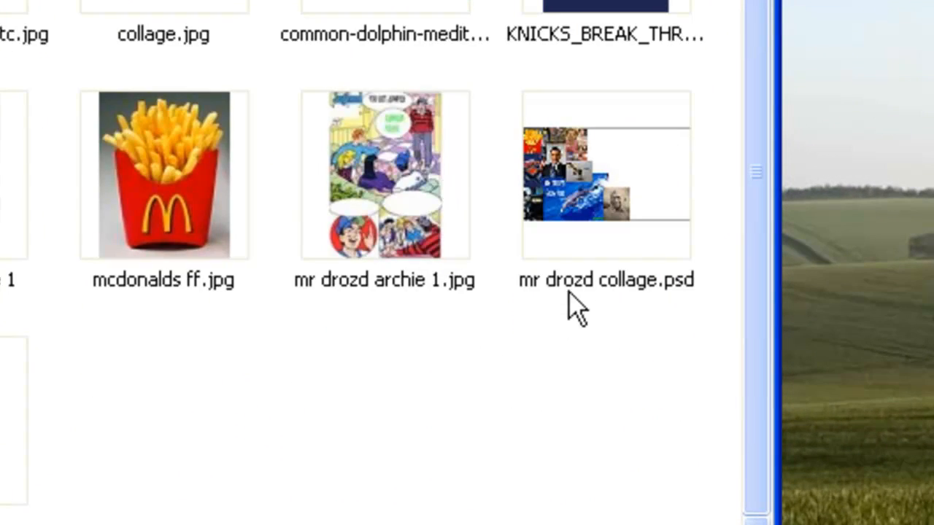